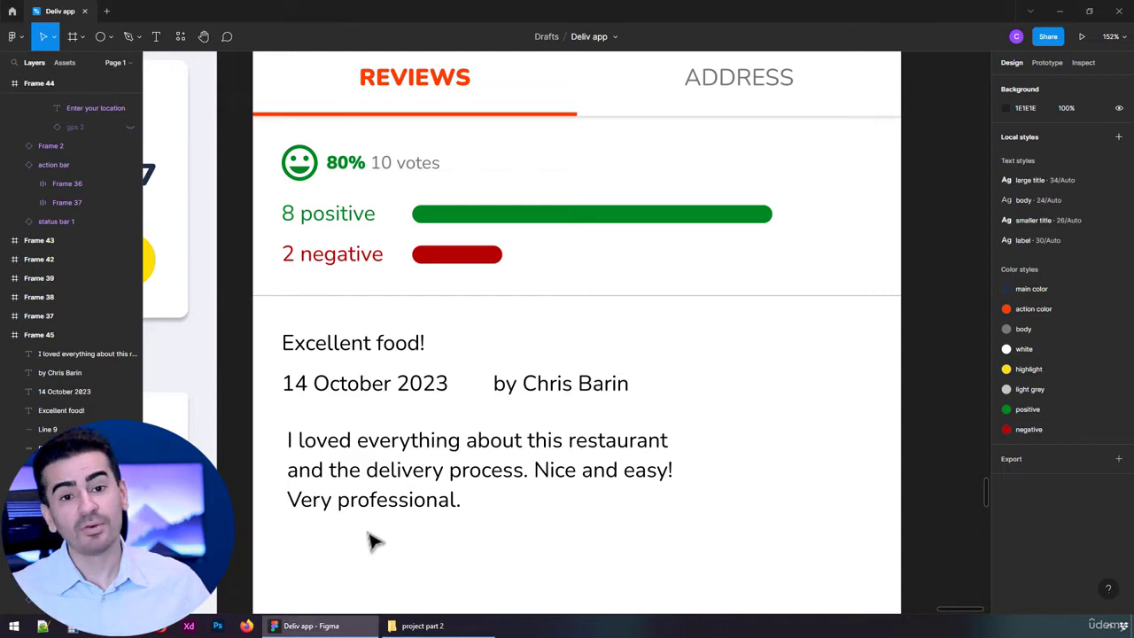
Step: Apply the smaller title text style and the main color fill to the "Excellent food!" review heading
scroll(362, 537, down, 5)
scroll(404, 543, up, 3)
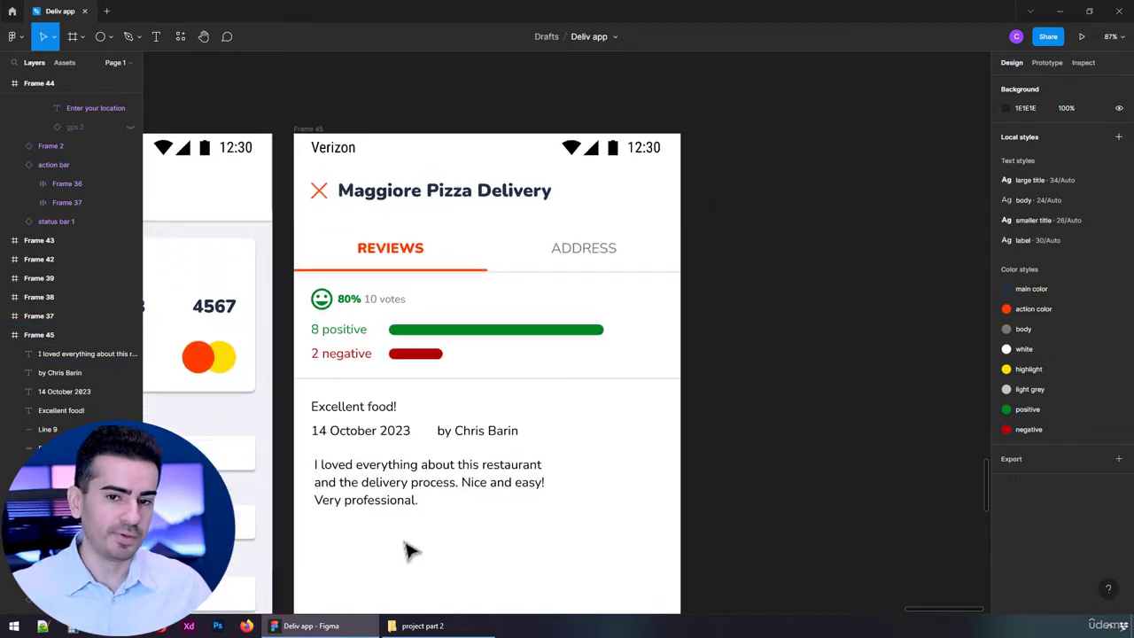
scroll(404, 542, up, 1)
click(384, 400)
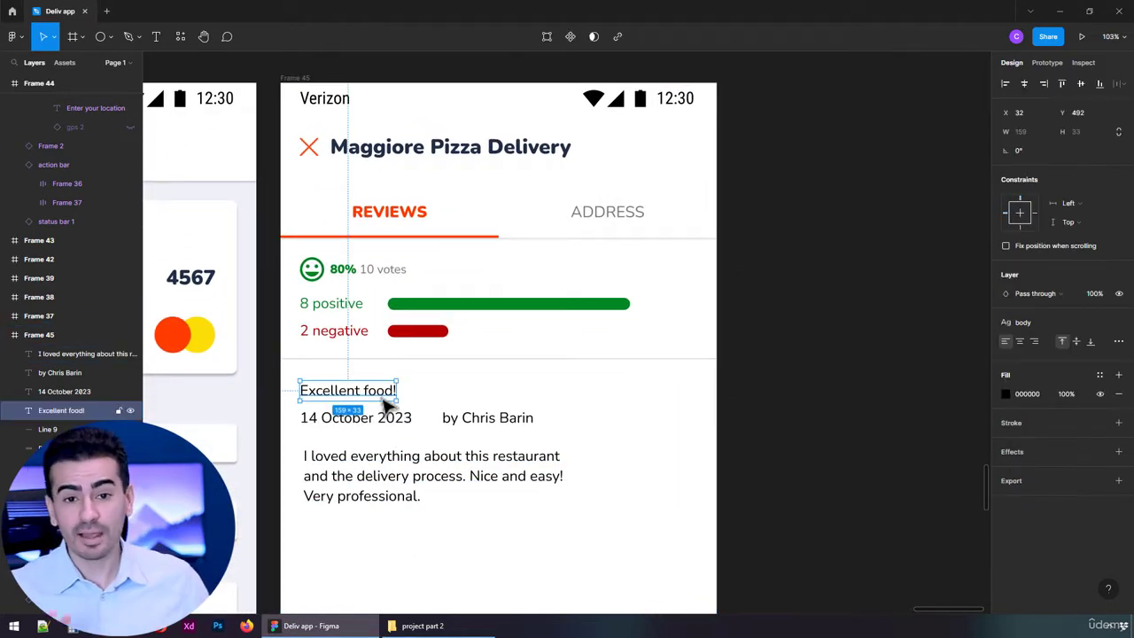
click(1118, 323)
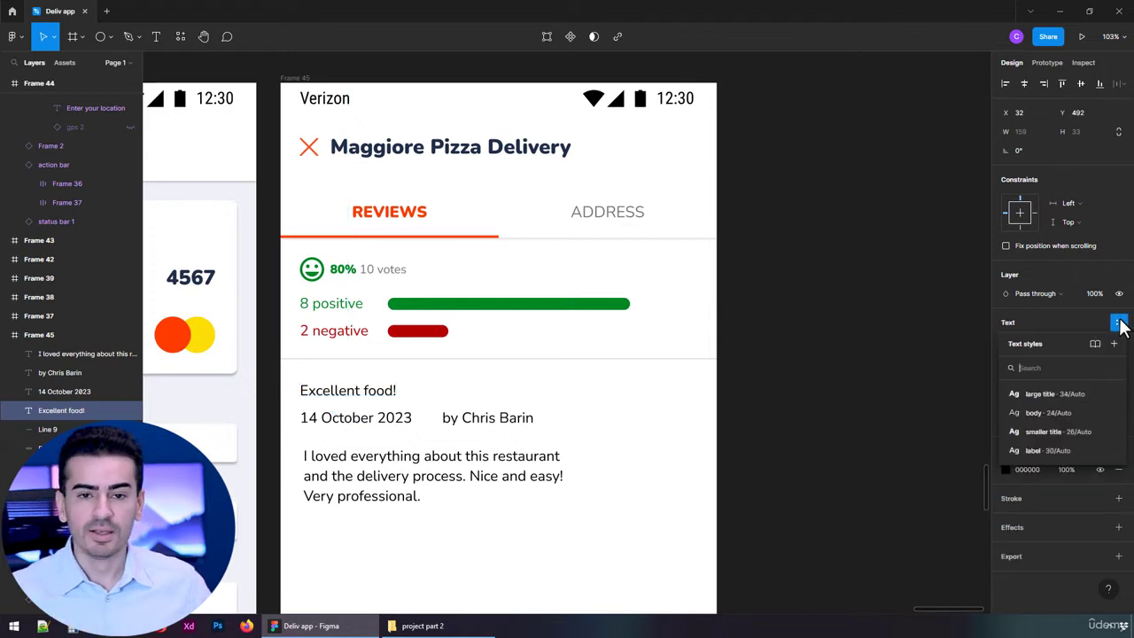
click(1045, 433)
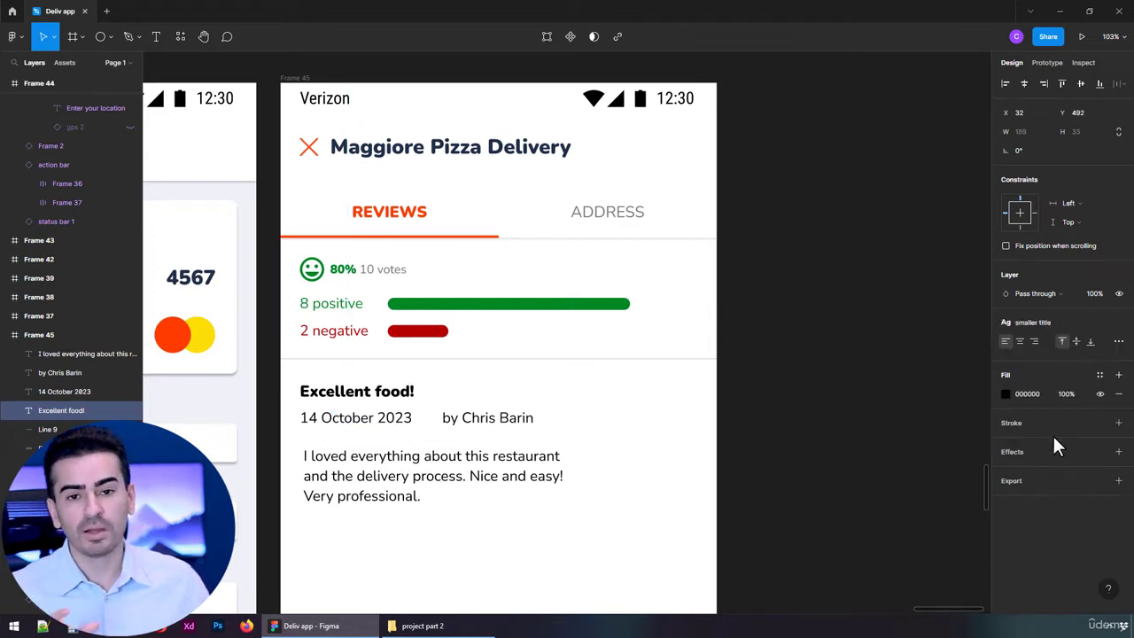
click(1098, 376)
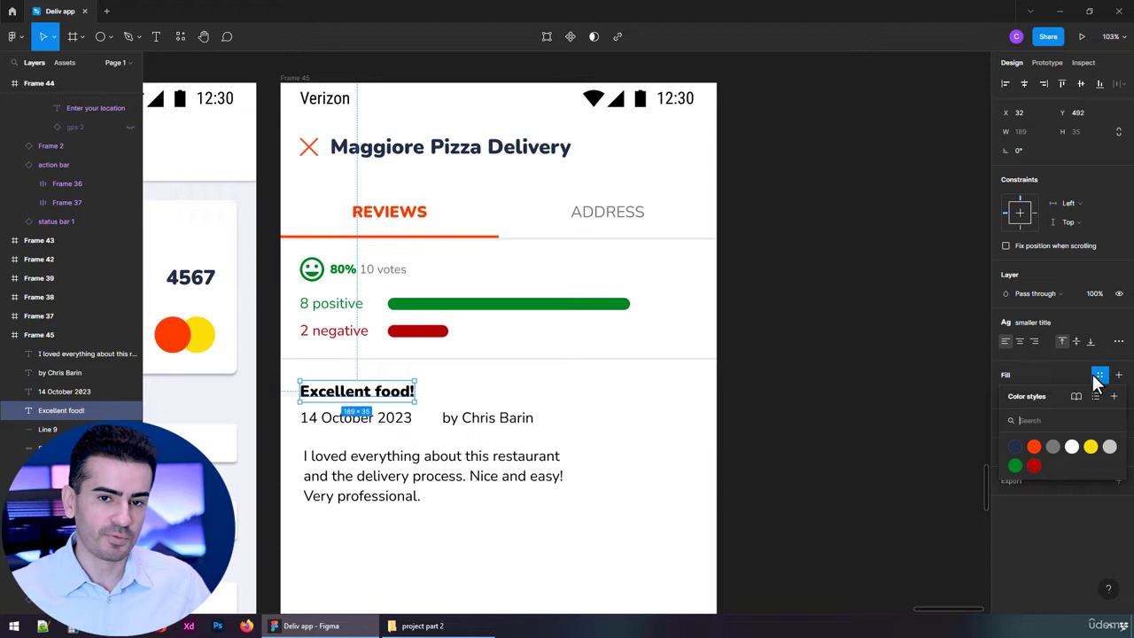
click(1015, 446)
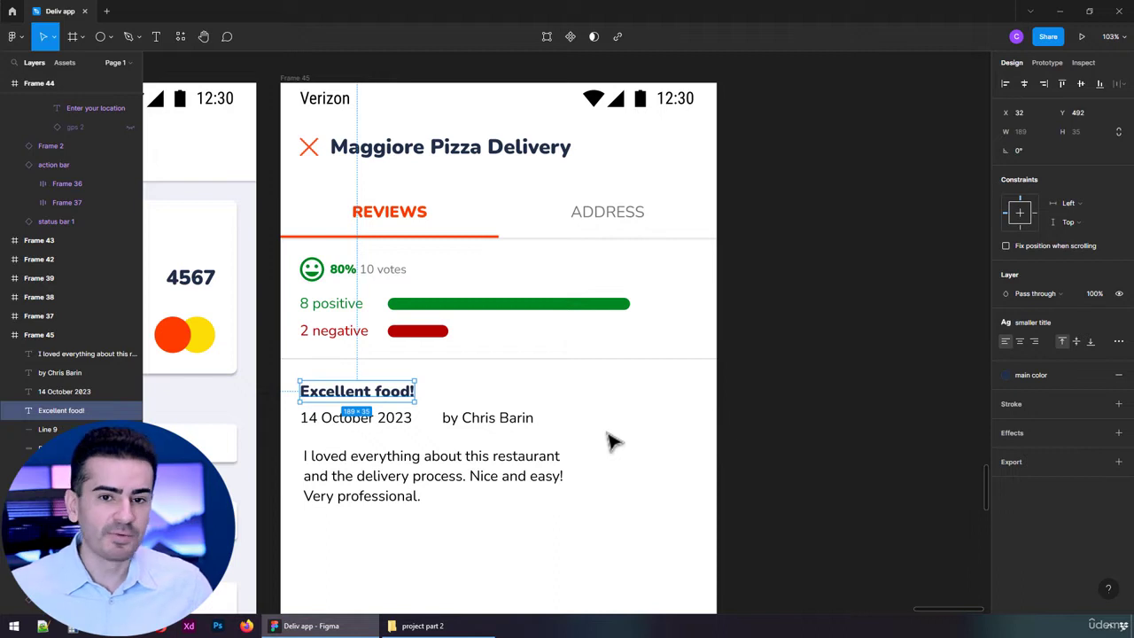
Step: Align the review's author line with the right margin and apply the body color style to it and the date
drag(511, 430, 660, 425)
shift+click(350, 430)
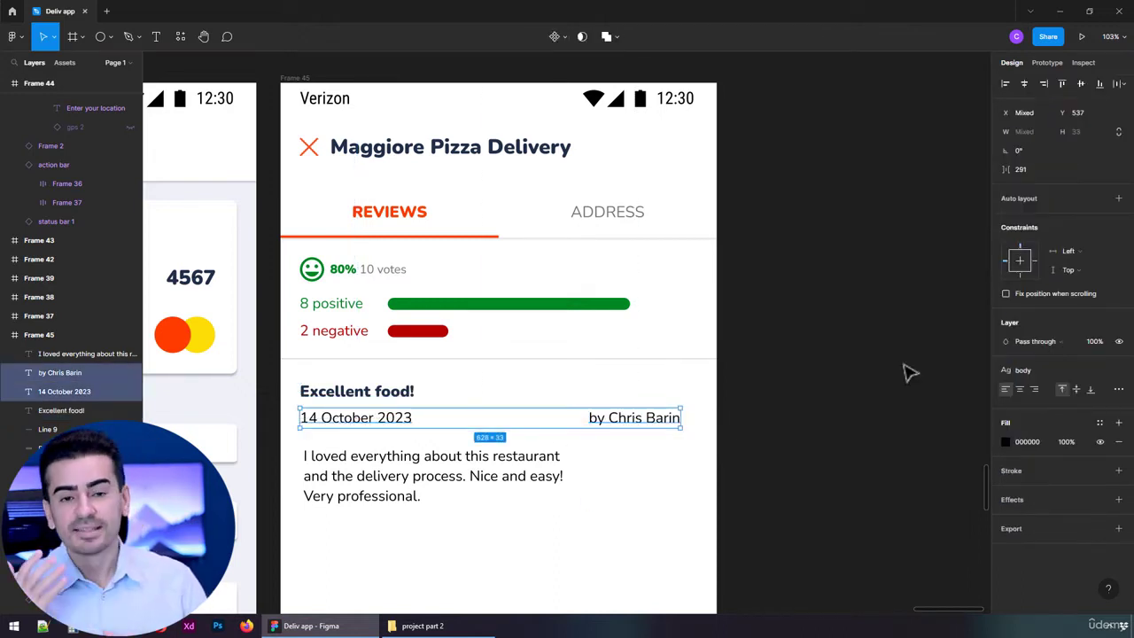
click(1100, 423)
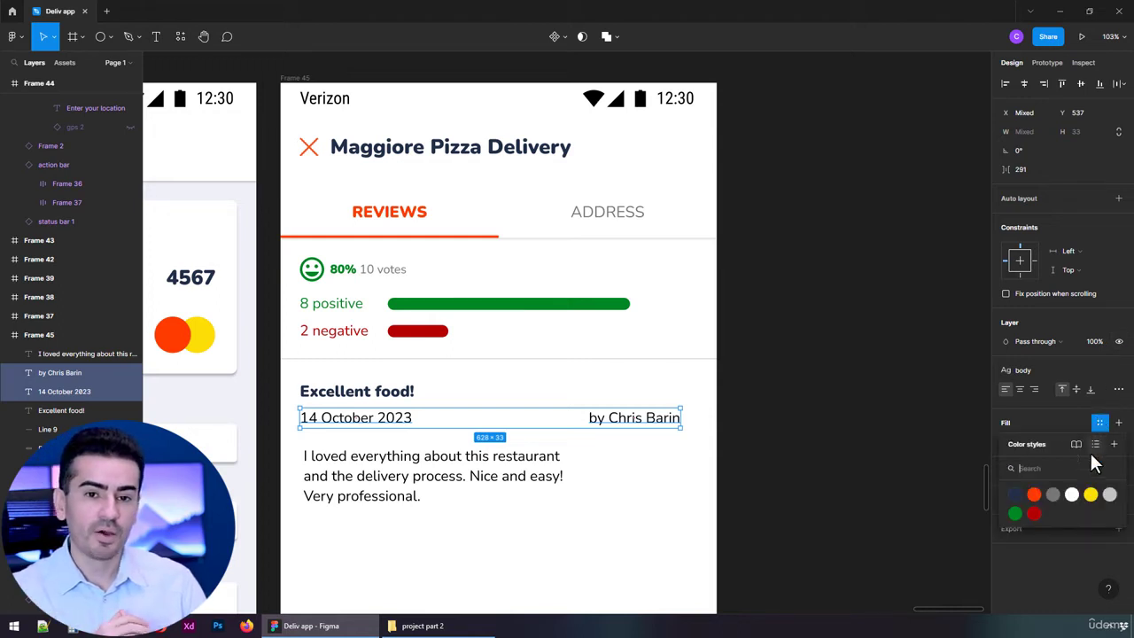
click(1054, 496)
click(383, 443)
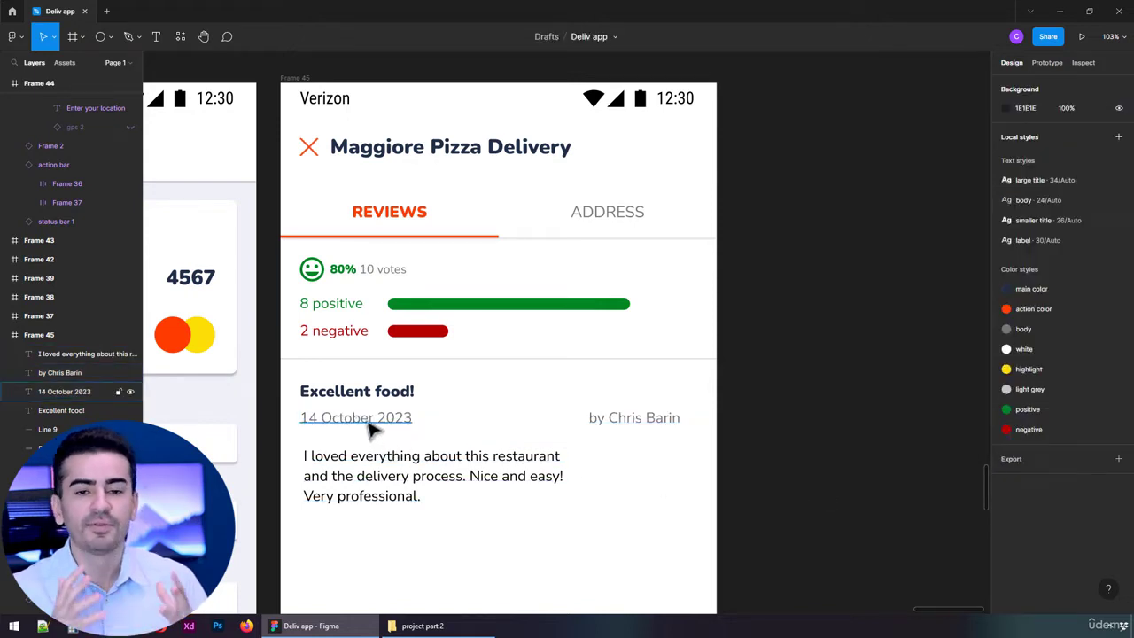
click(372, 428)
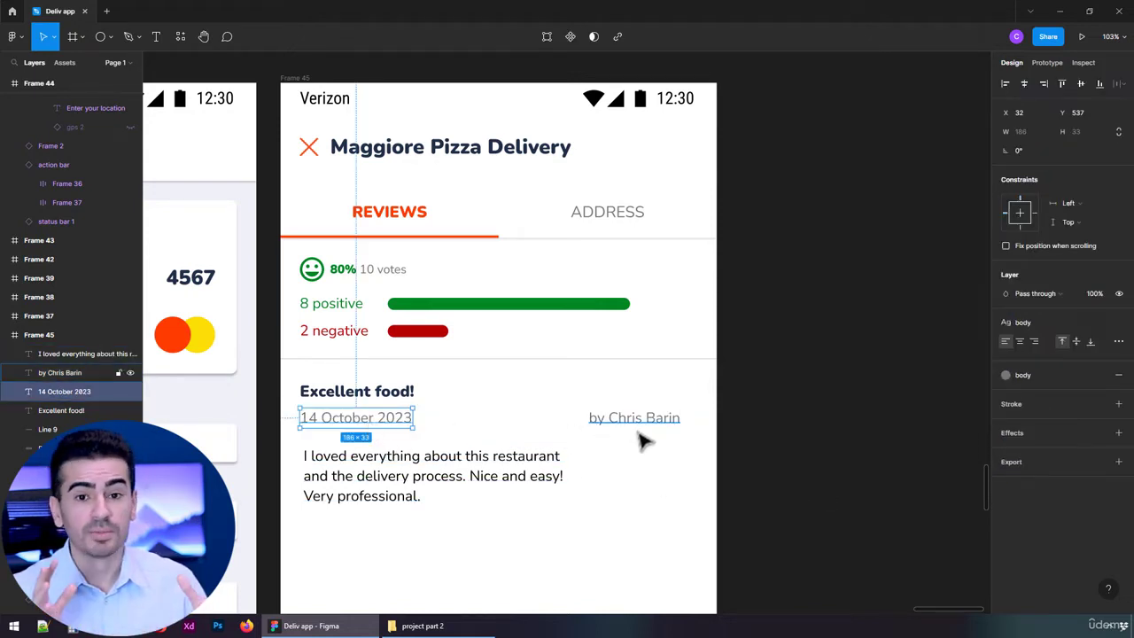
click(558, 436)
click(627, 423)
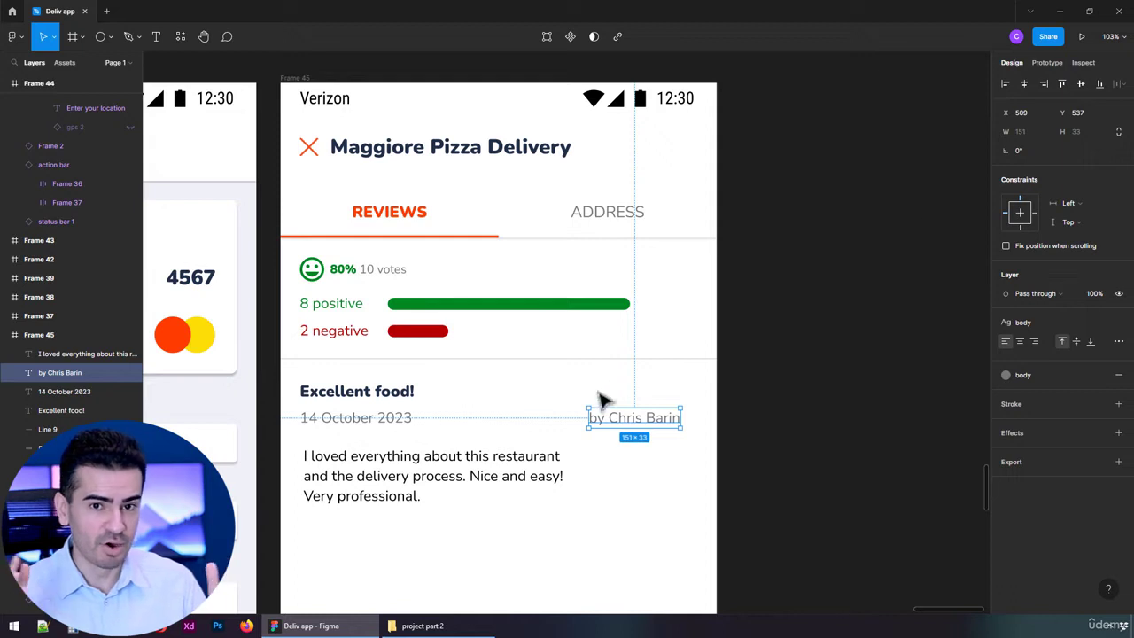
drag(325, 433, 683, 430)
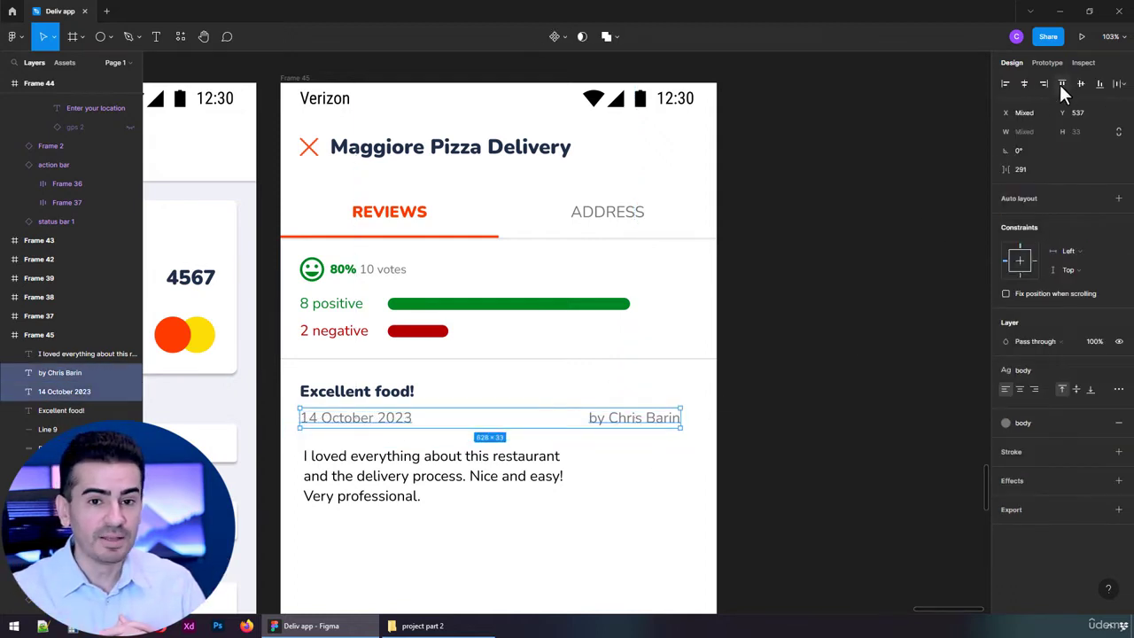
Step: Apply the main color style to the review paragraph under the date
click(530, 491)
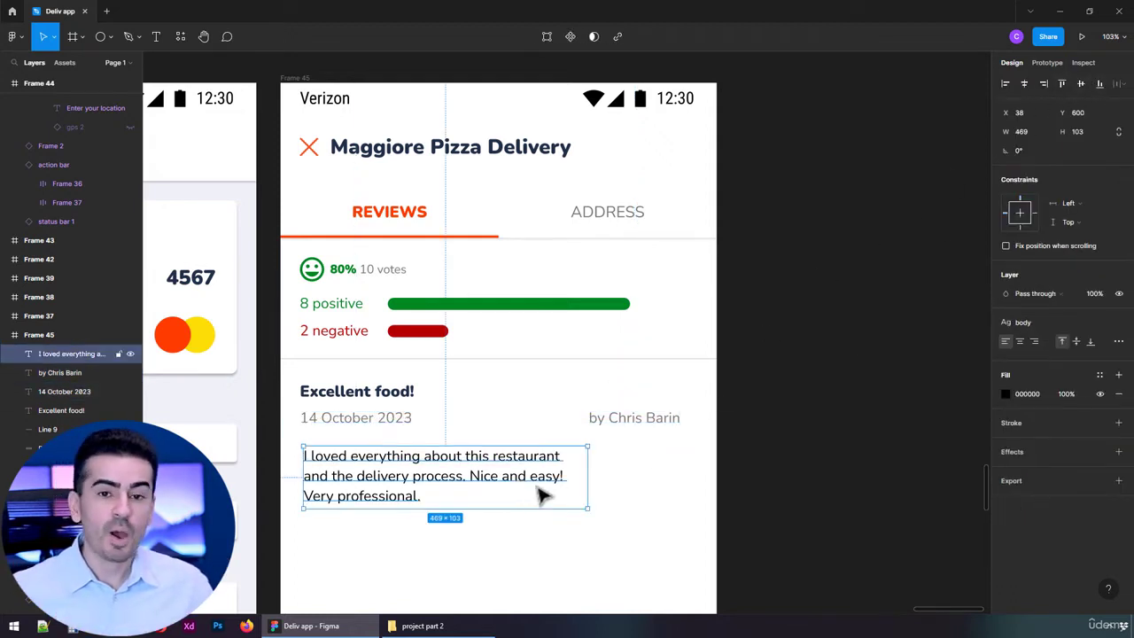
click(1099, 375)
click(1014, 444)
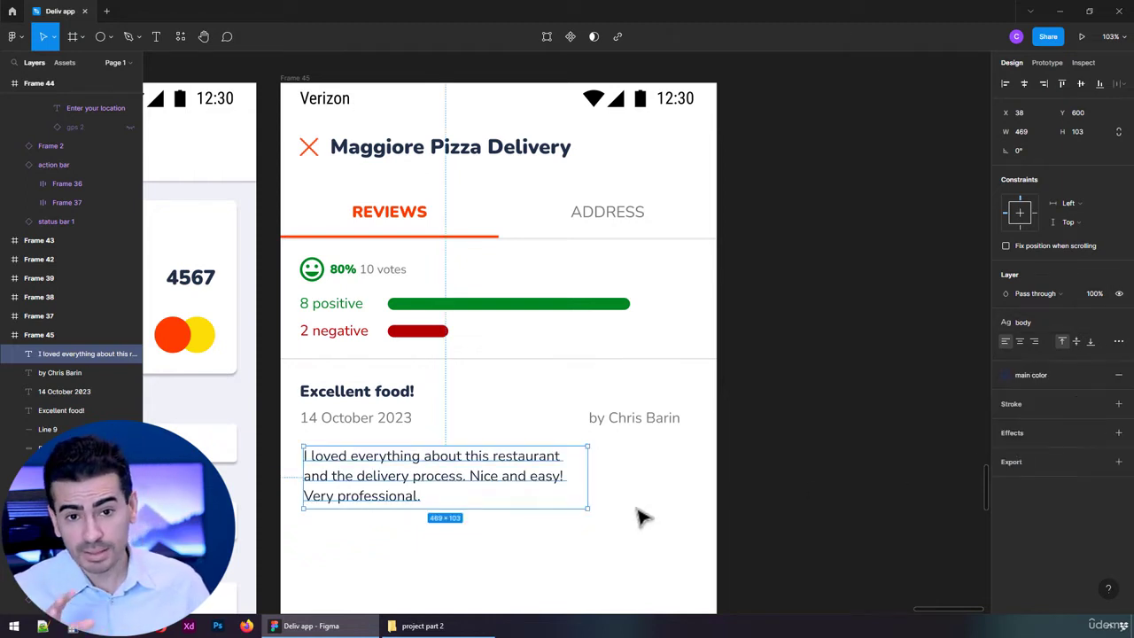
Step: Widen the review paragraph's text box to 656 and center it horizontally in the frame
drag(587, 477, 680, 479)
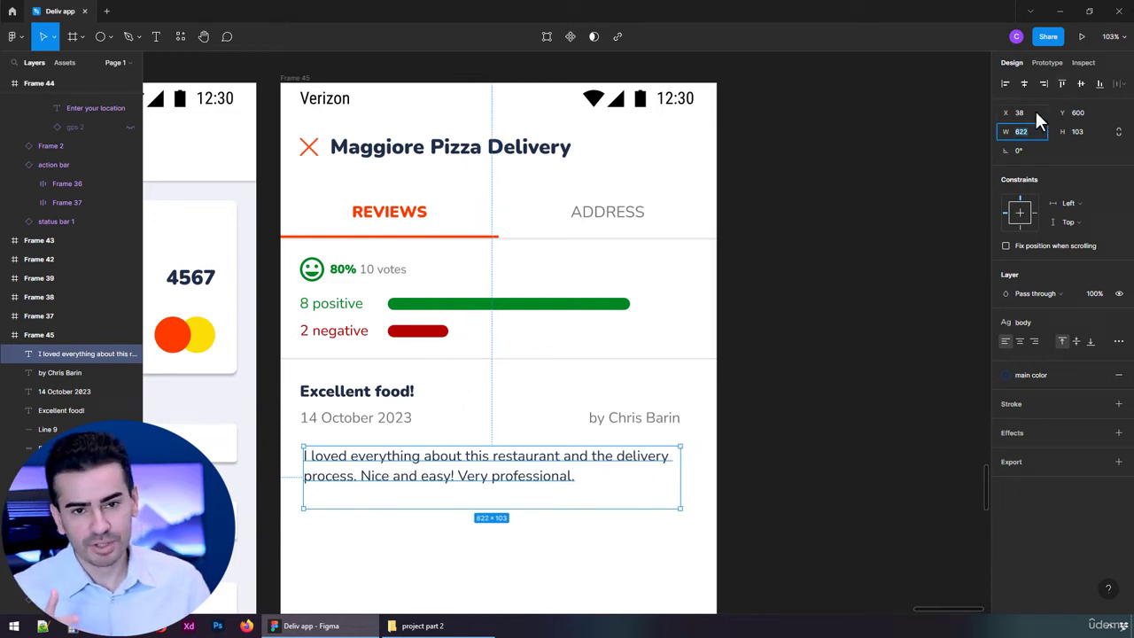
text(656)
key(Return)
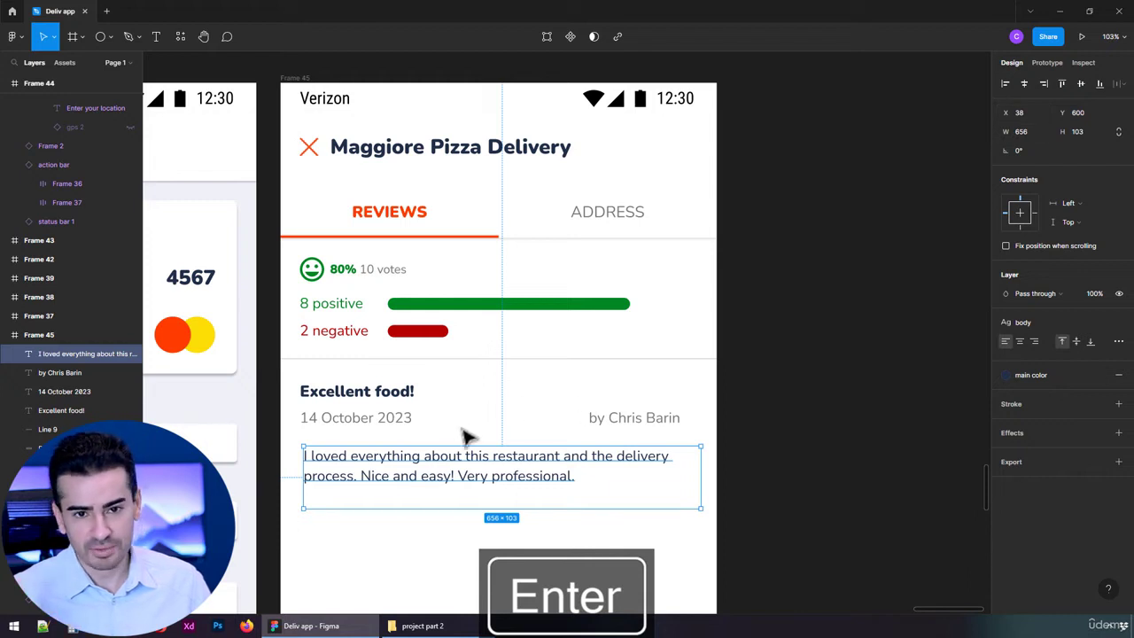
click(1024, 84)
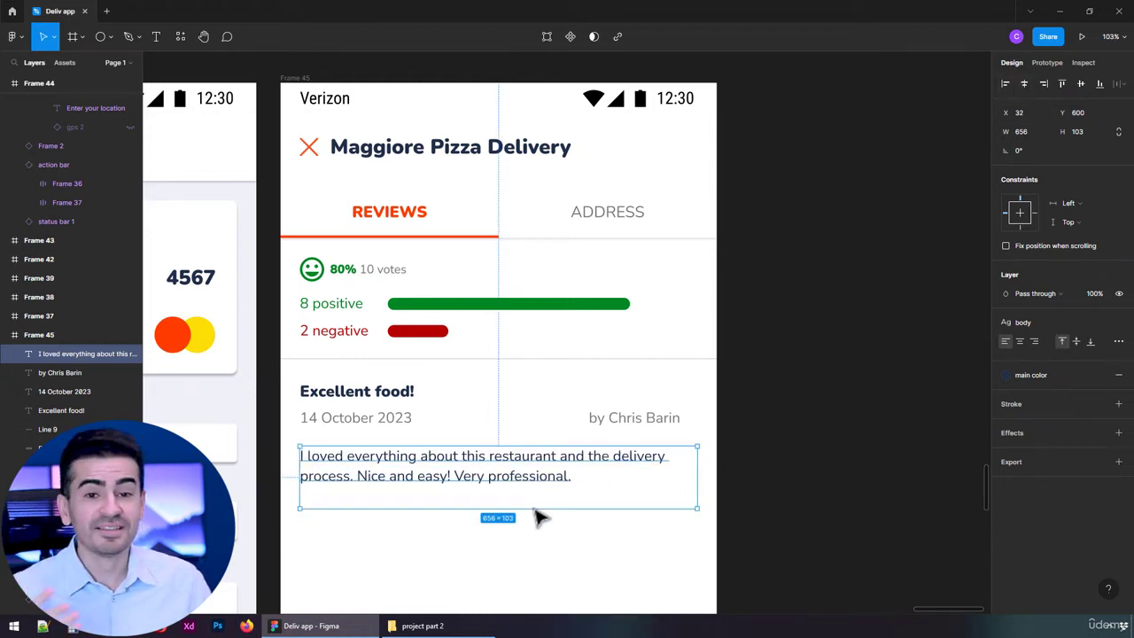
click(324, 399)
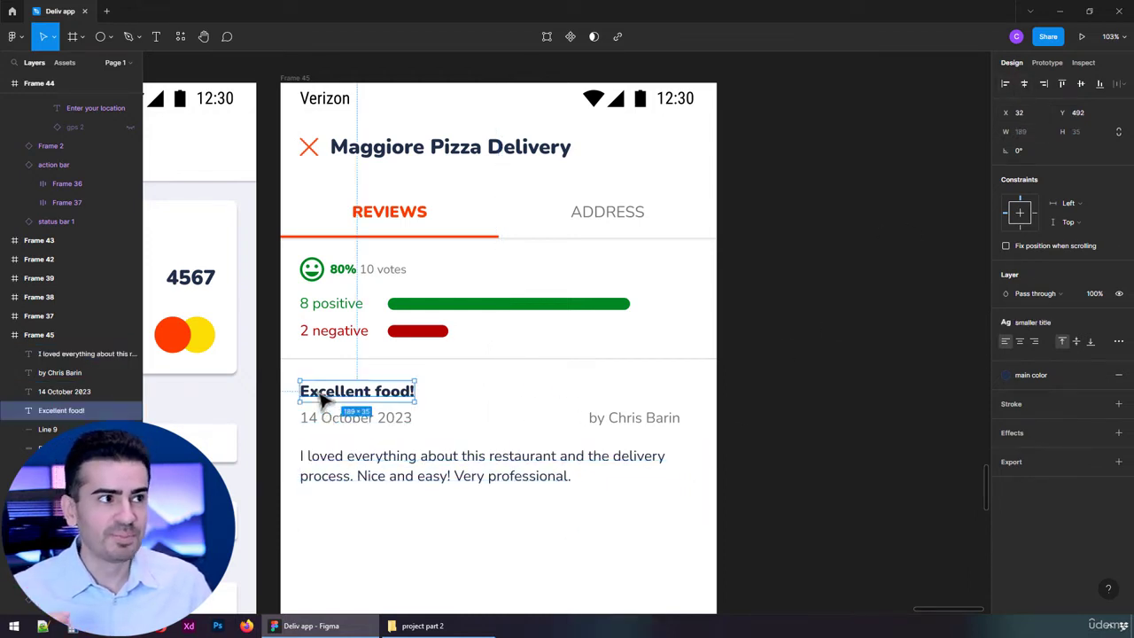
mouse_move(324, 398)
mouse_down()
mouse_move(317, 422)
mouse_move(325, 397)
mouse_up()
click(320, 431)
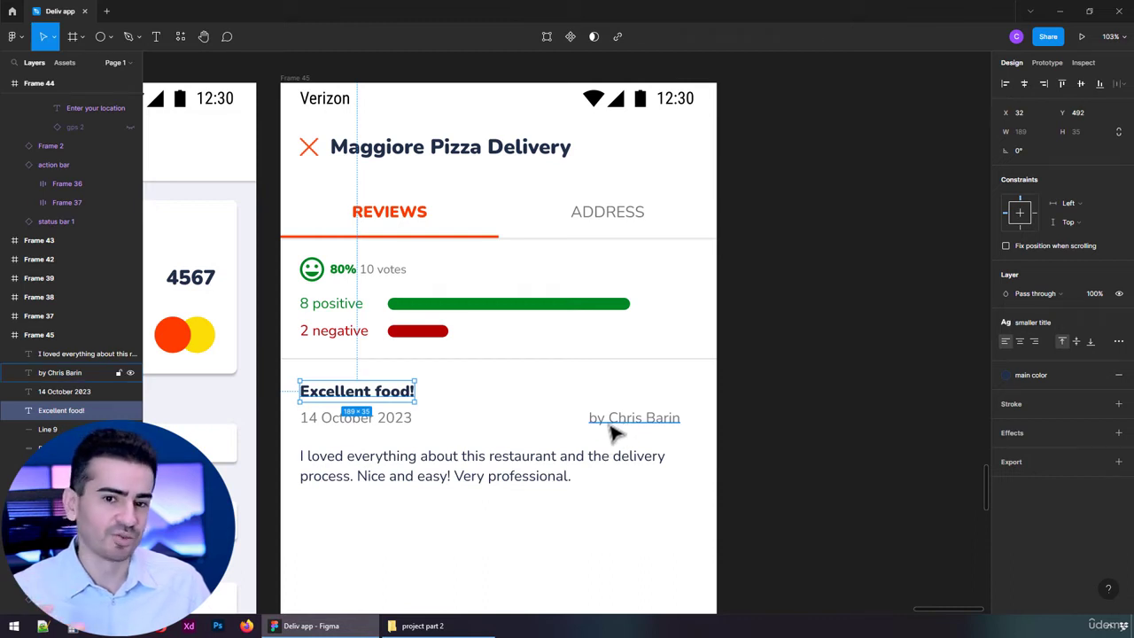
click(548, 427)
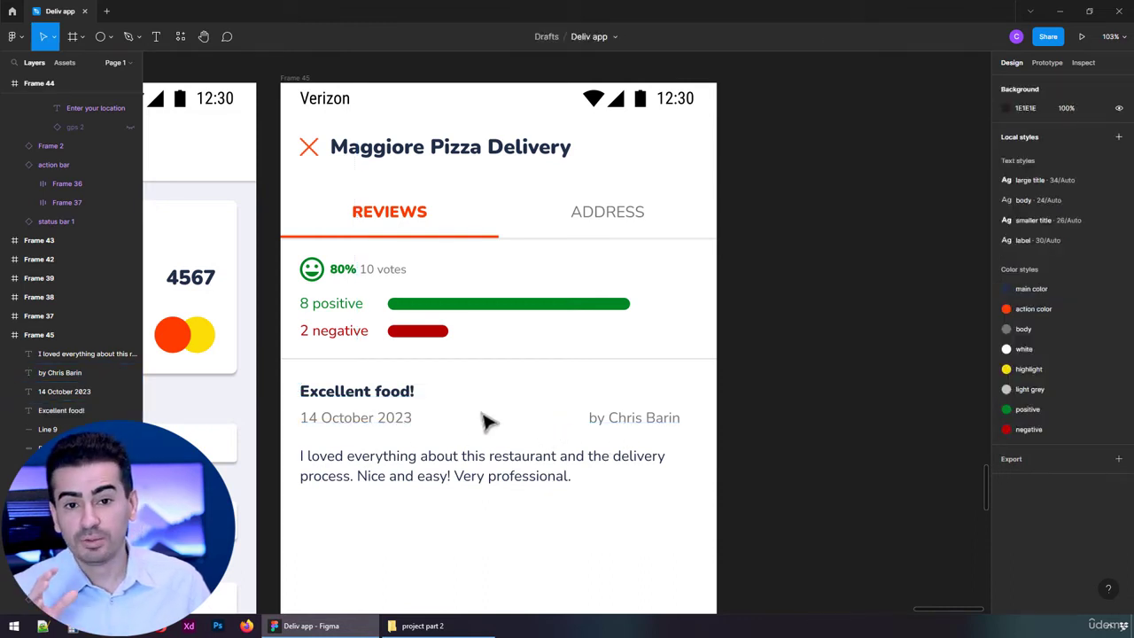
Step: Import the positive thumbs-up icon from the project part 2 folder into the reviews screen, below the review paragraph
click(59, 63)
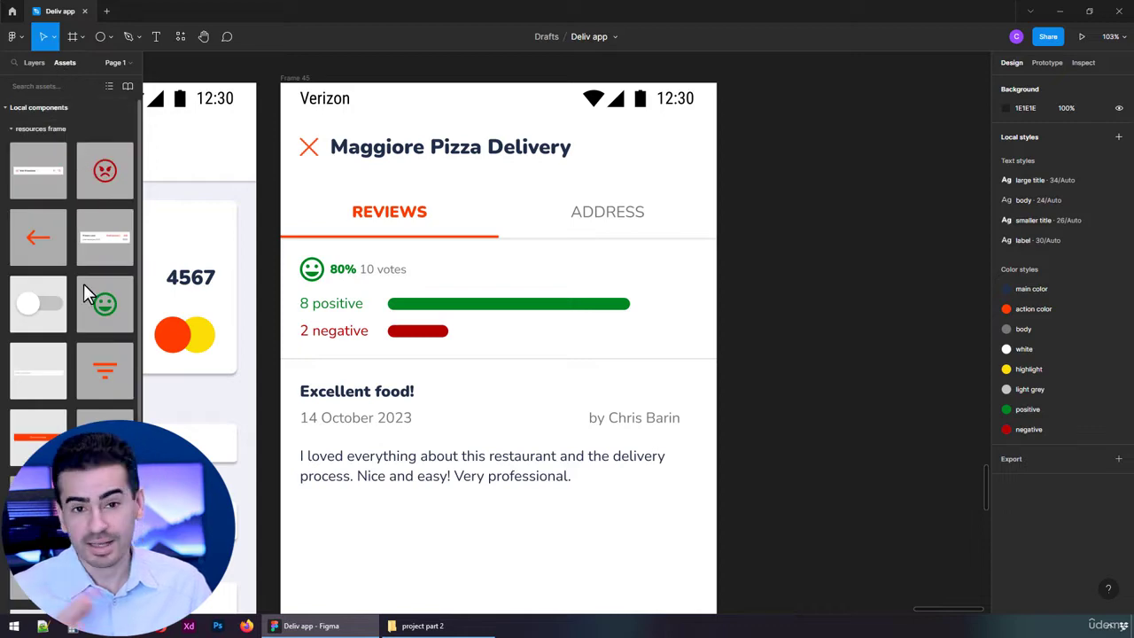
drag(100, 310, 204, 368)
click(423, 626)
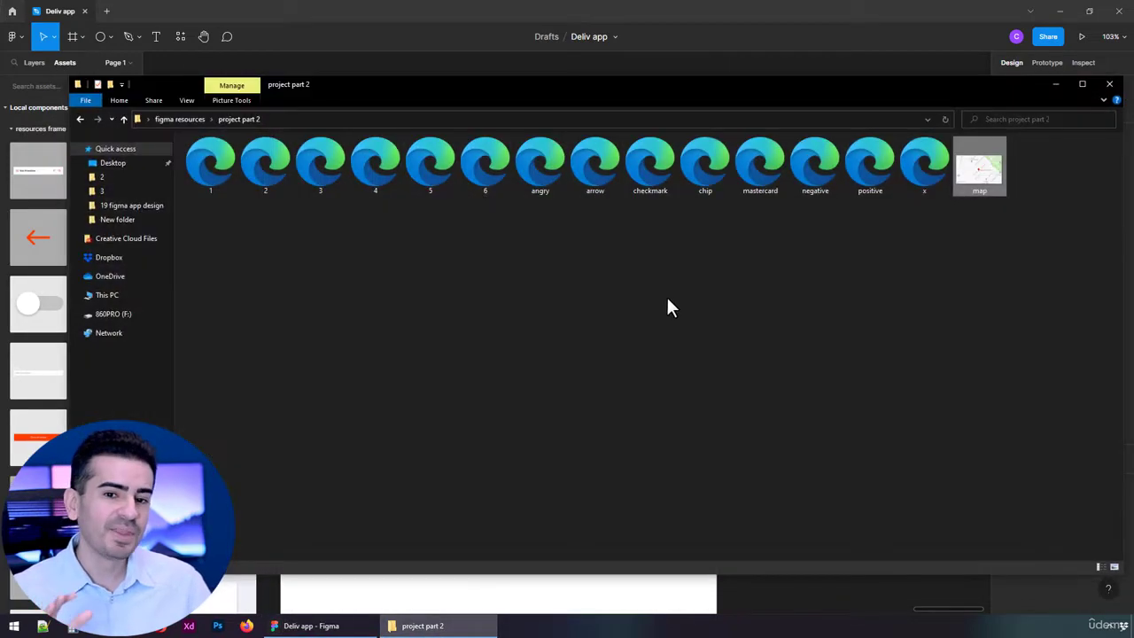
drag(863, 183, 640, 611)
scroll(653, 549, down, 2)
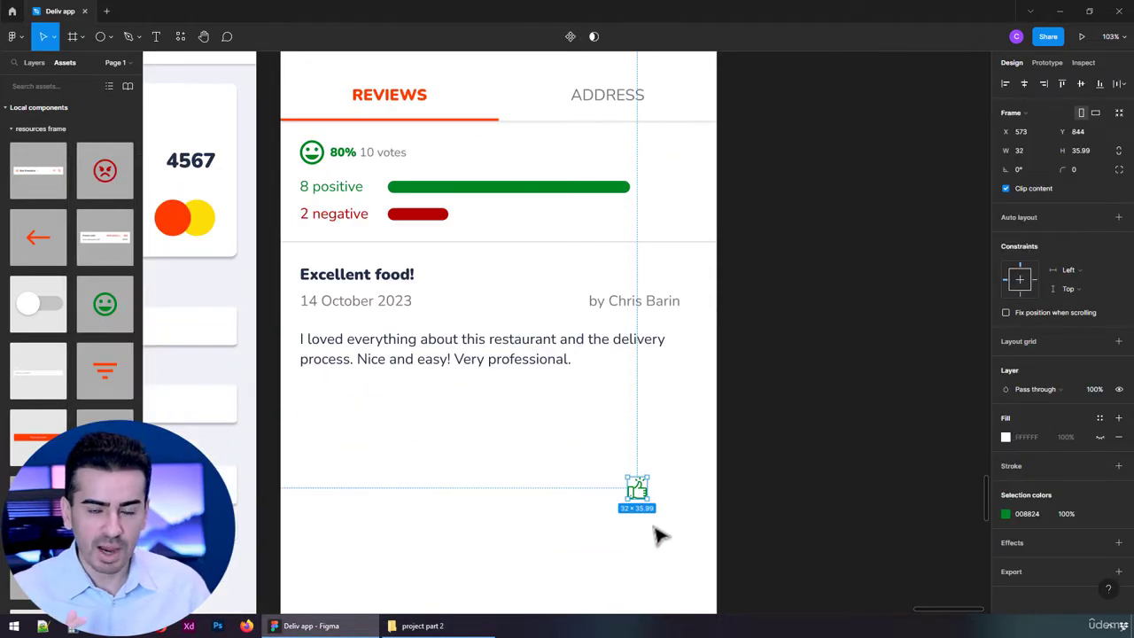
Step: Transfer the thumbs-up icon from the reviews screen into the resources frame
key(ctrl+x)
scroll(658, 536, down, 12)
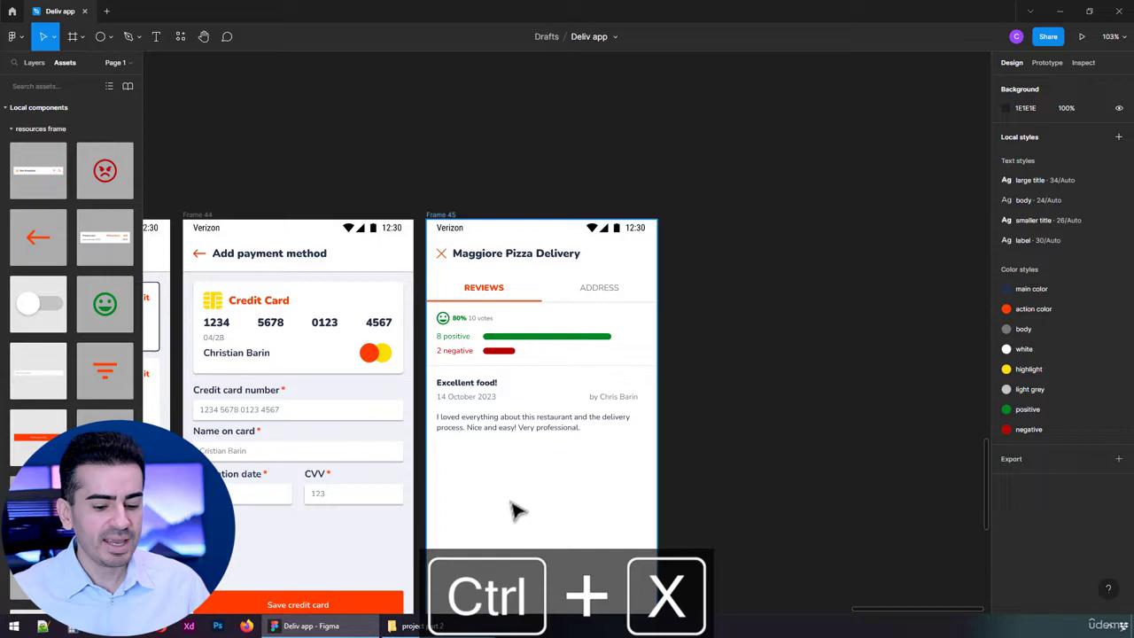
scroll(701, 246, up, 8)
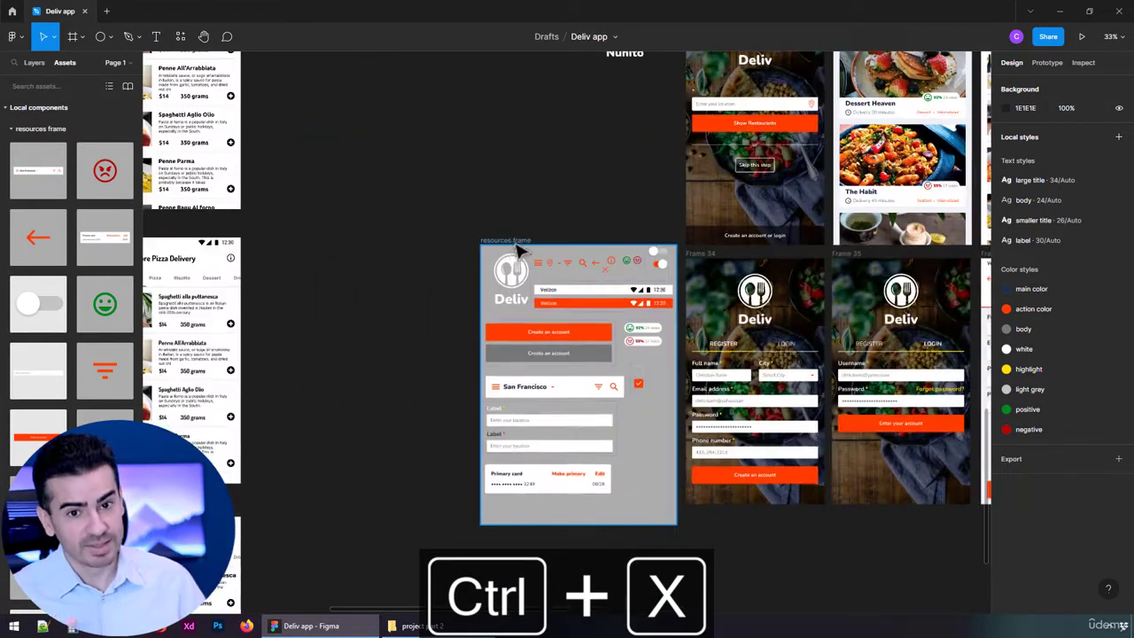
click(519, 251)
key(ctrl+v)
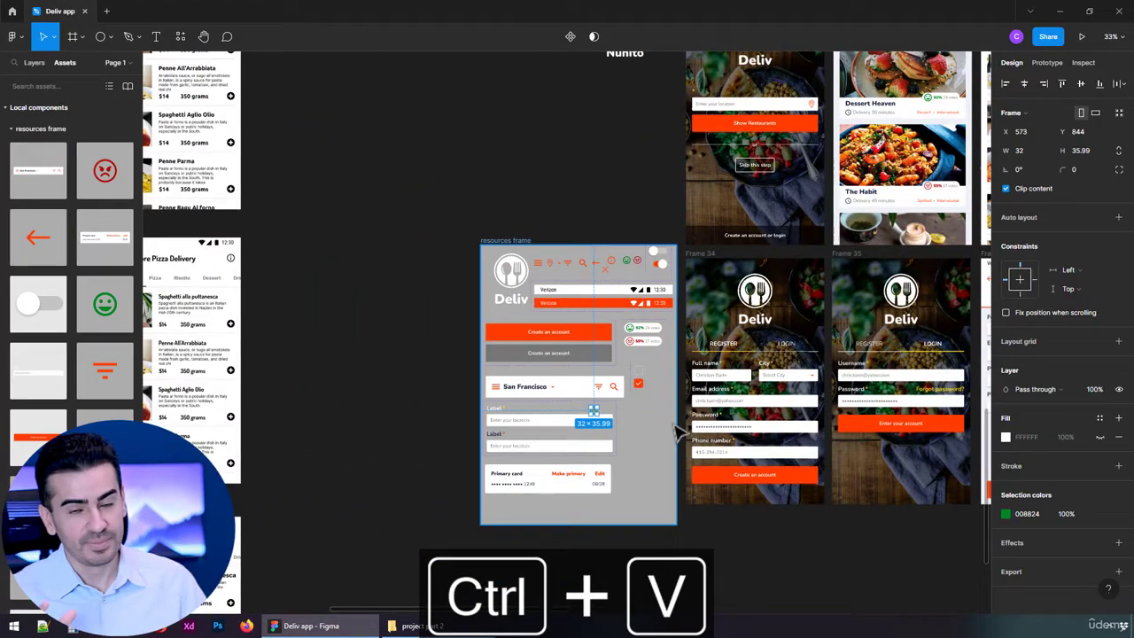
Step: Shift the thumbs-up icon horizontally to X 793, into the empty area beneath the checkbox components
scroll(673, 426, up, 3)
key(shift+Right)
key(shift+Right)
key(shift+Right)
key(shift+Right)
key(shift+Right)
key(shift+Right)
key(shift+Right)
key(shift+Right)
key(shift+Right)
key(shift+Right)
key(shift+Right)
key(shift+Right)
key(shift+Right)
key(shift+Right)
key(shift+Right)
key(shift+Right)
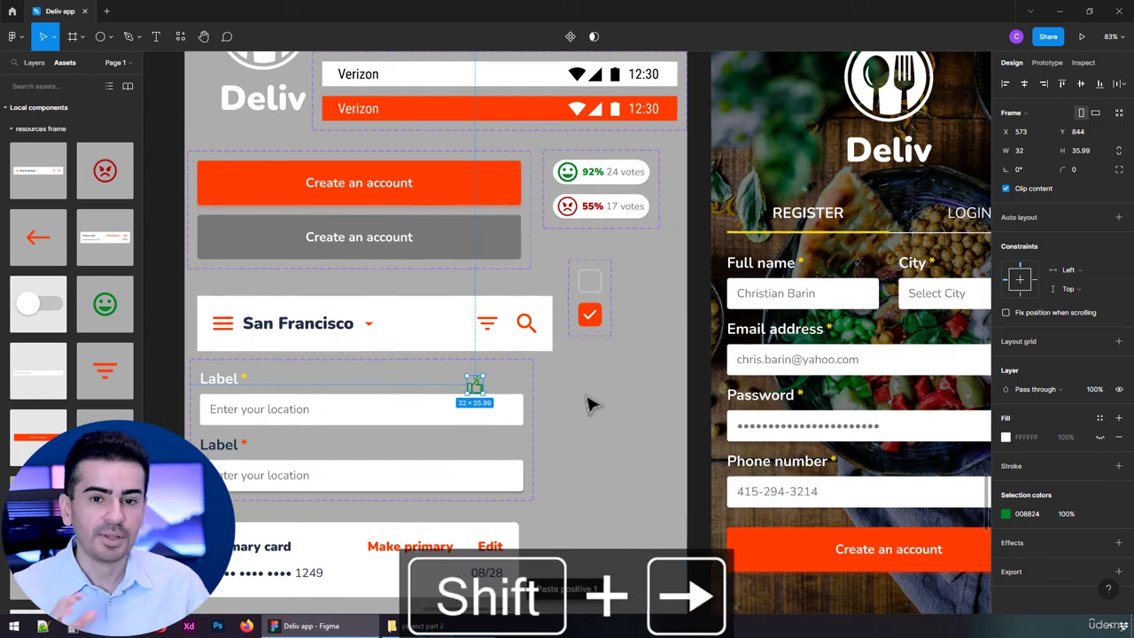
key(shift+Right)
key(shift+Right)
key(shift+Right)
key(shift+Right)
key(shift+Right)
key(shift+Right)
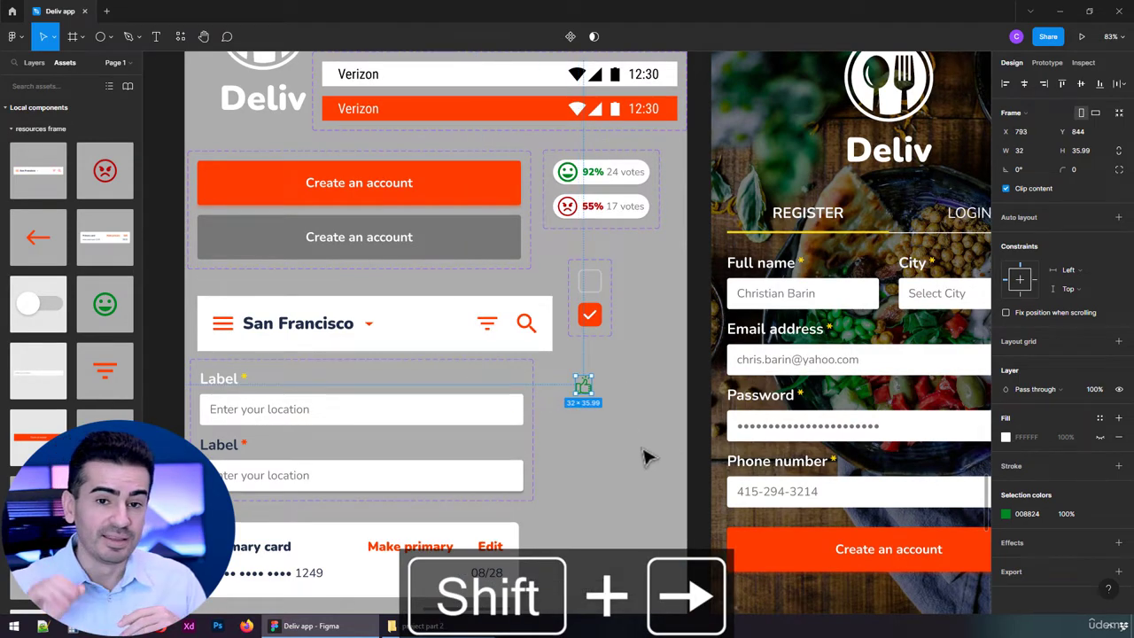
Step: Import the negative thumbs-down icon from the project part 2 folder and place it beside the thumbs-up icon
scroll(651, 408, up, 3)
click(487, 626)
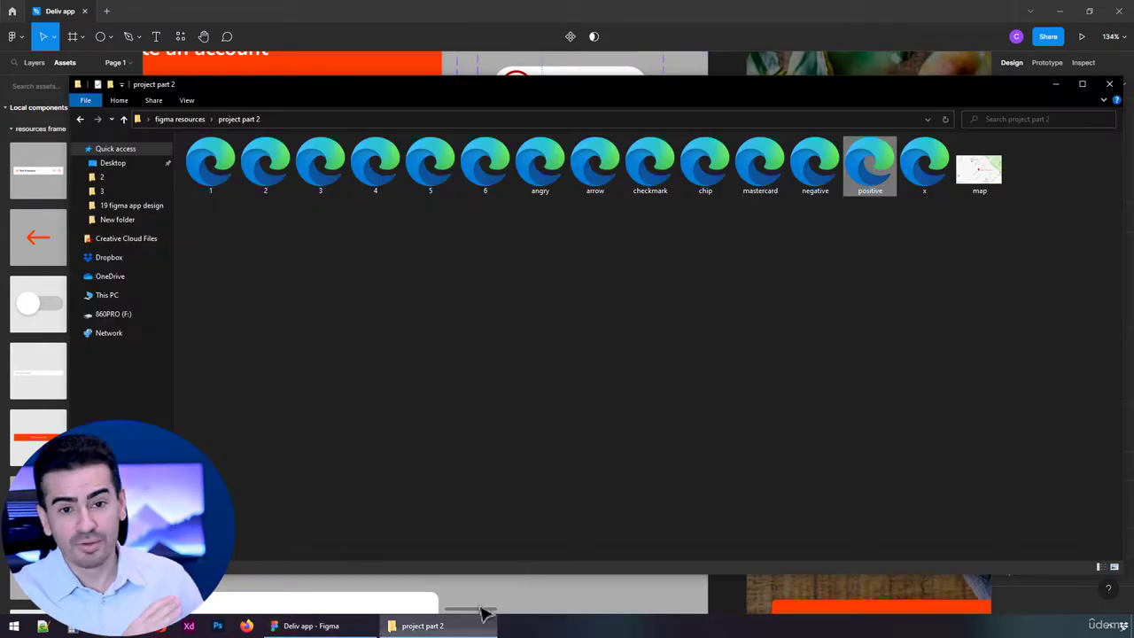
drag(815, 173, 603, 386)
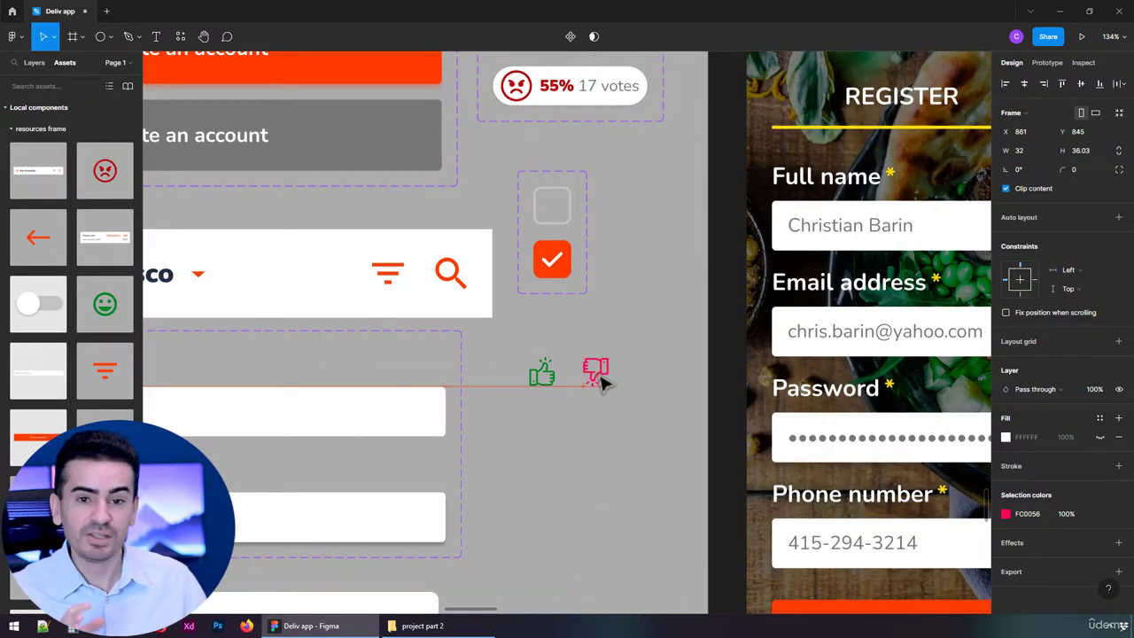
Step: Turn the thumbs-up and thumbs-down icons into two separate components with Create multiple components
shift+click(542, 373)
click(564, 37)
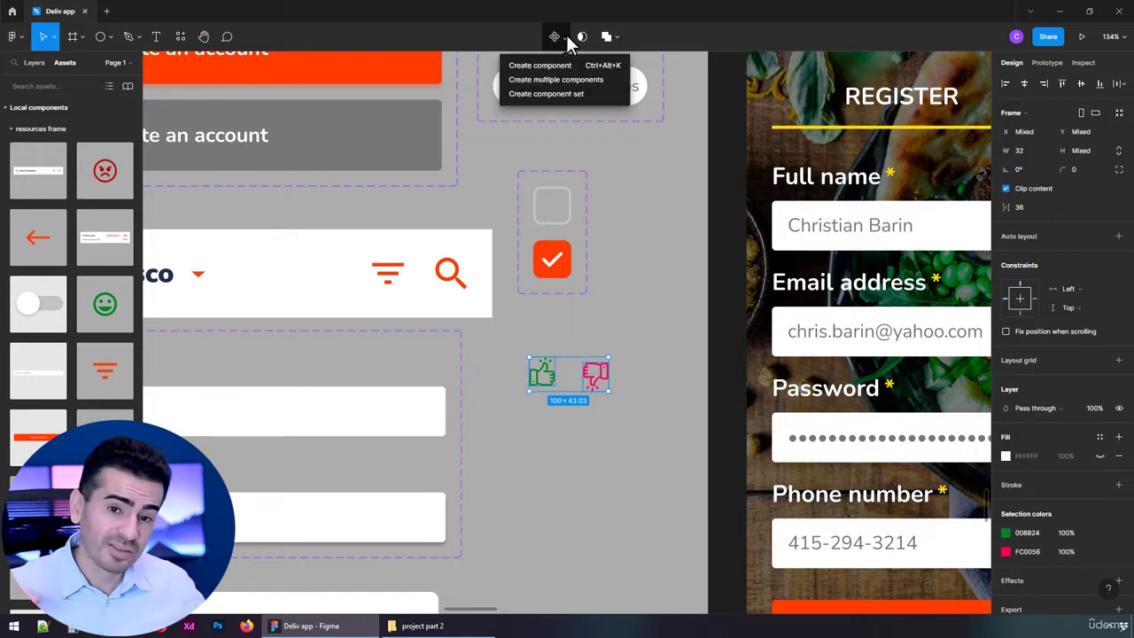
click(566, 80)
click(649, 472)
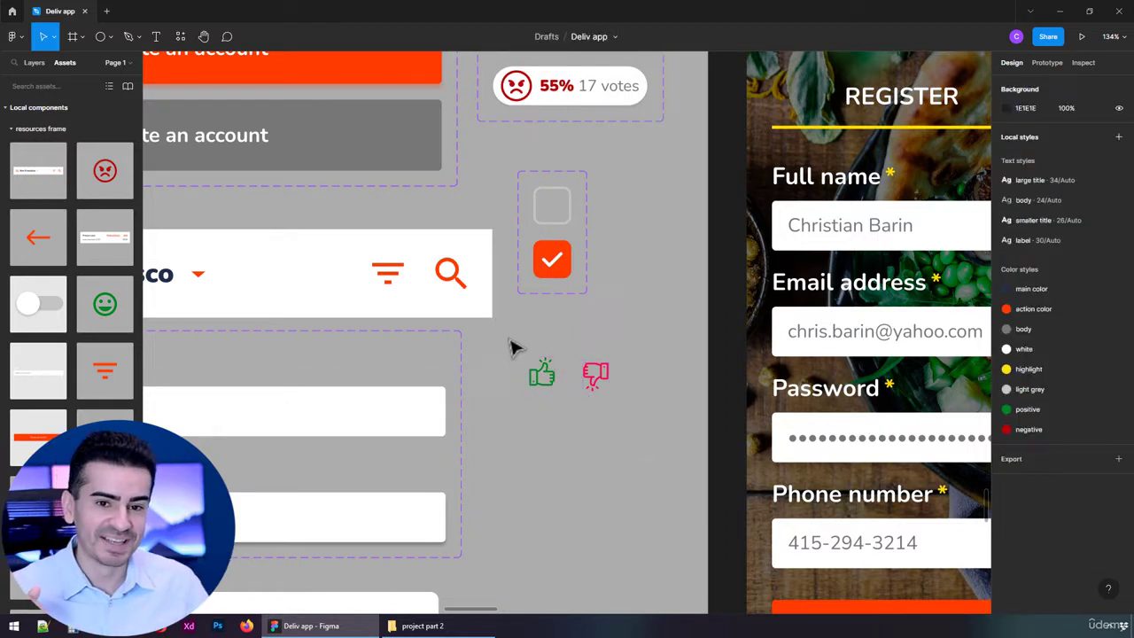
Step: Add auto layout to the thumbs-up component and to the thumbs-down component
click(541, 373)
key(shift+a)
click(601, 379)
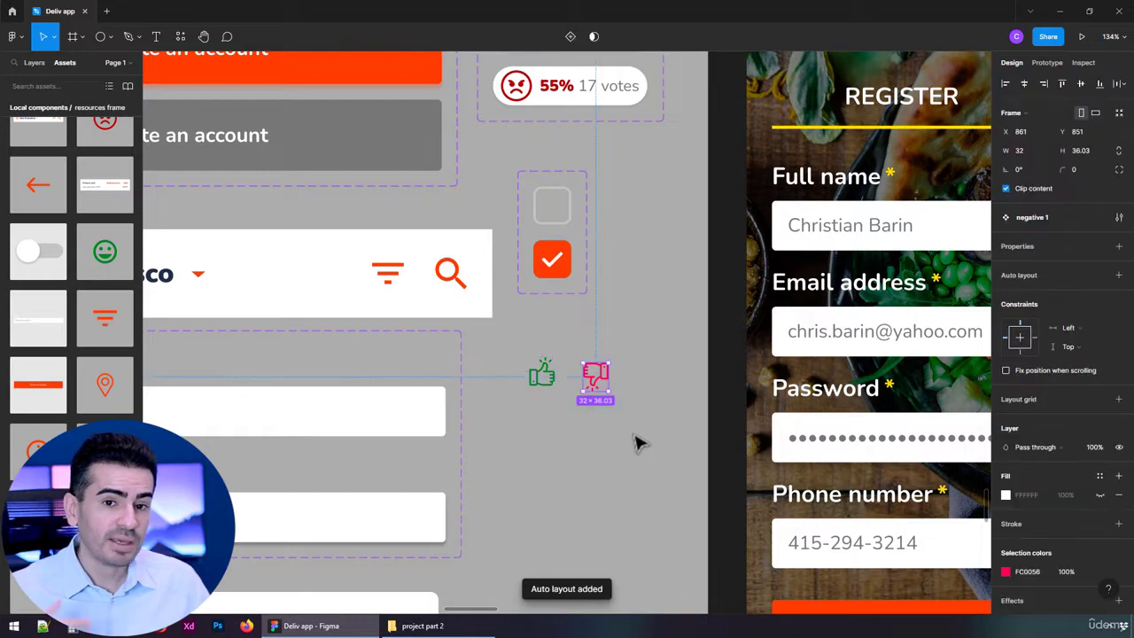
key(shift+a)
click(633, 398)
Step: Move both thumb components to the top of the resources frame, just above the search icon
scroll(641, 357, down, 5)
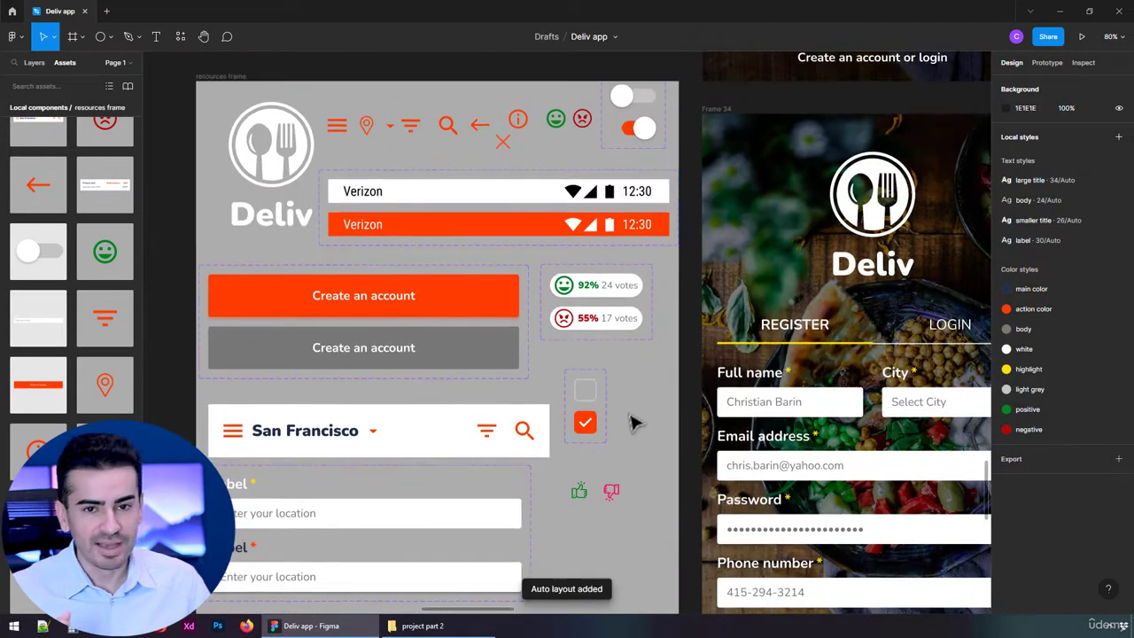
drag(632, 466, 454, 117)
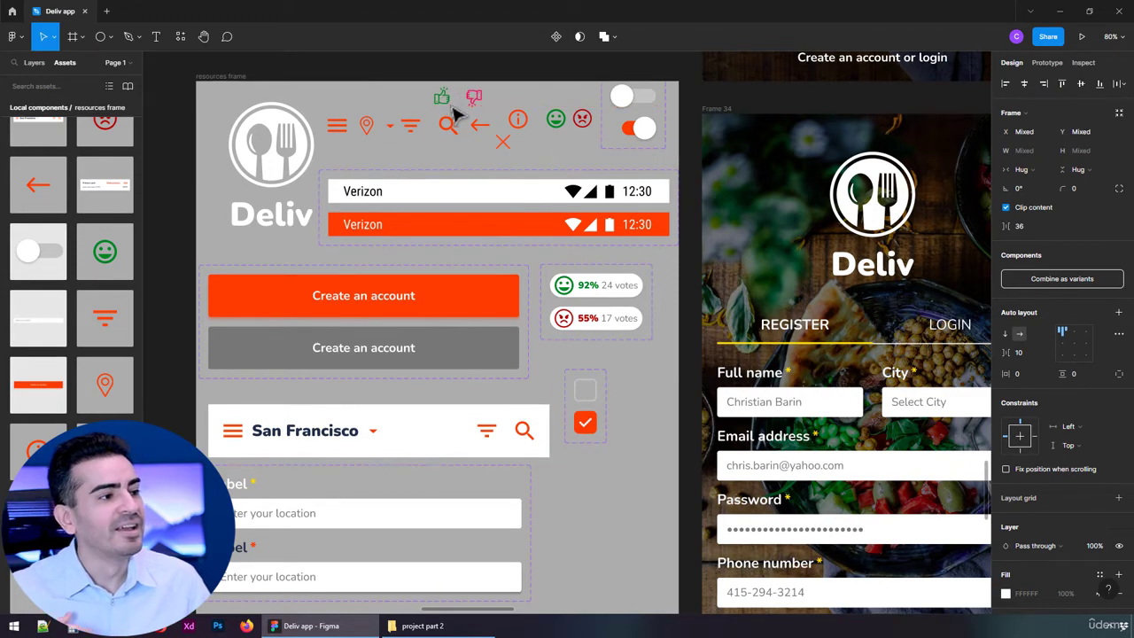
Step: Place a thumbs-up component instance on the reviews screen above the reviewer's name, level with the "Excellent food!" title, at about X 619, Y 492
scroll(516, 349, down, 10)
click(837, 395)
drag(841, 395, 219, 344)
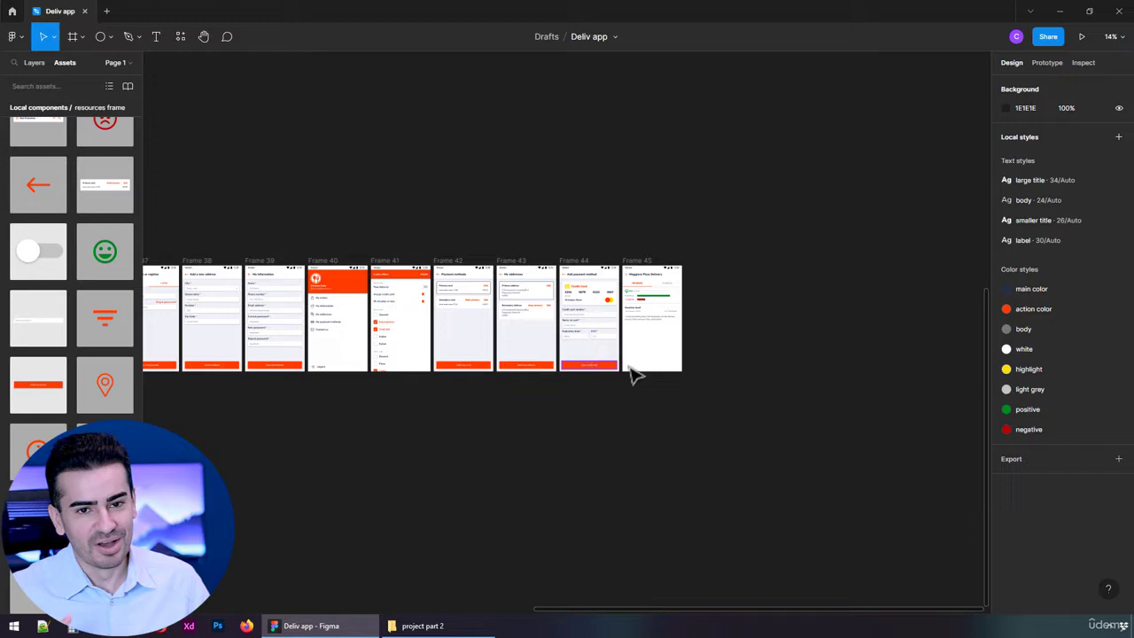
scroll(634, 375, up, 15)
click(678, 271)
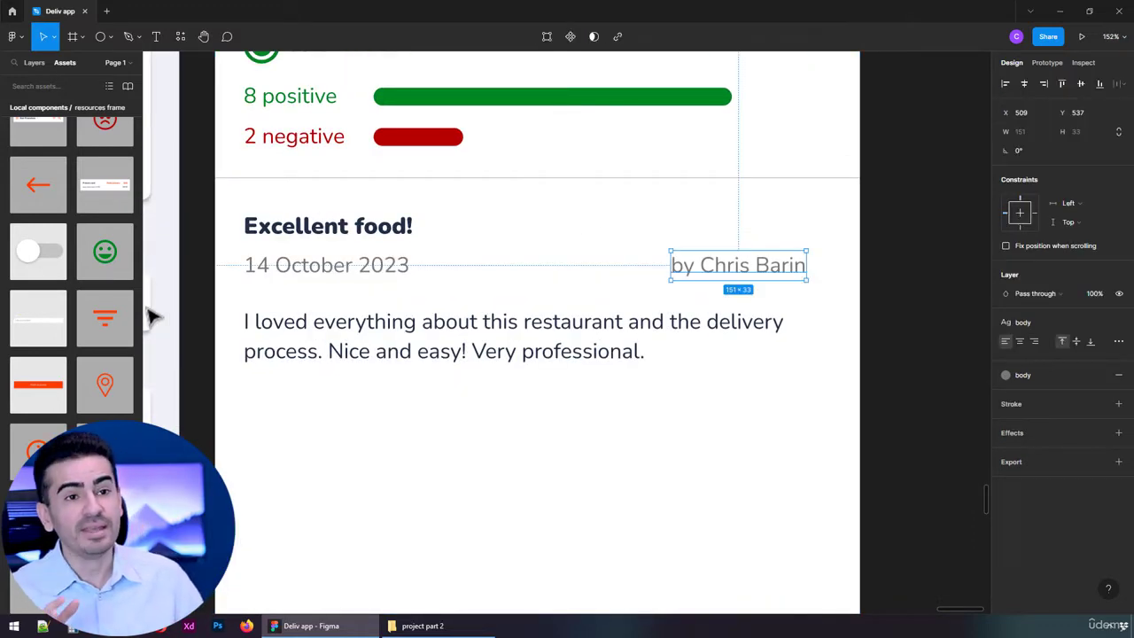
drag(104, 452, 800, 245)
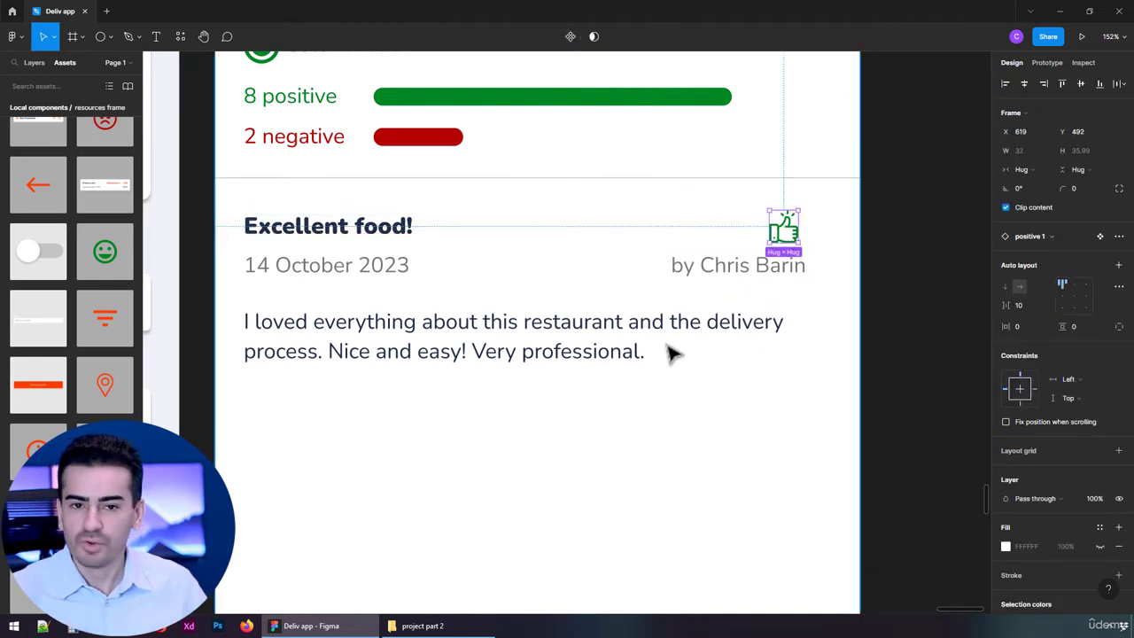
scroll(651, 359, down, 3)
click(611, 388)
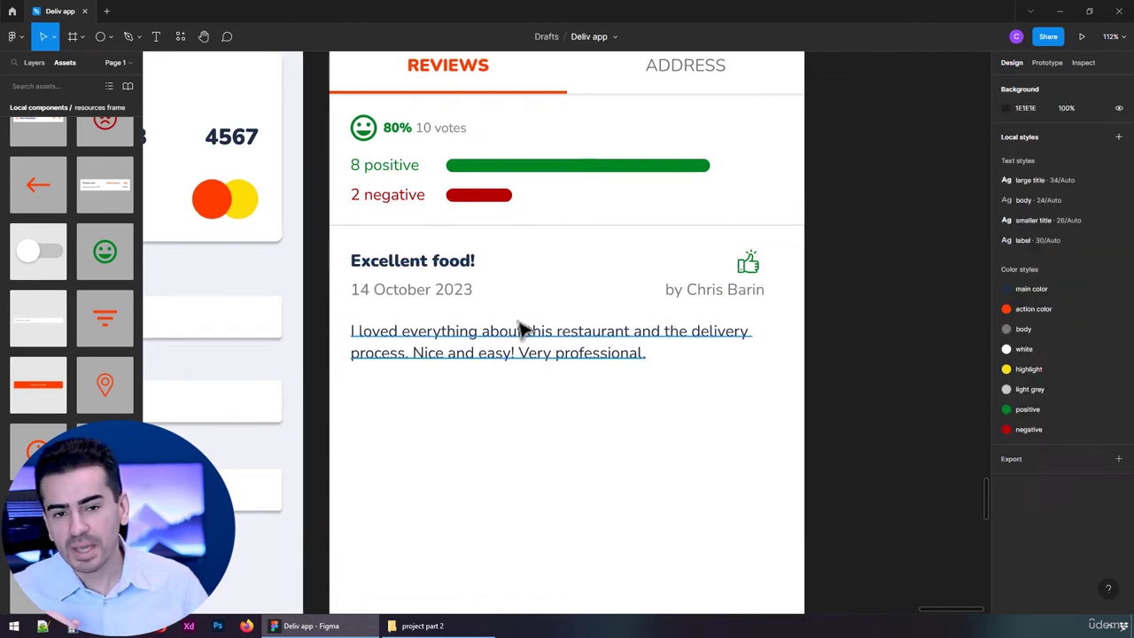
scroll(522, 330, down, 1)
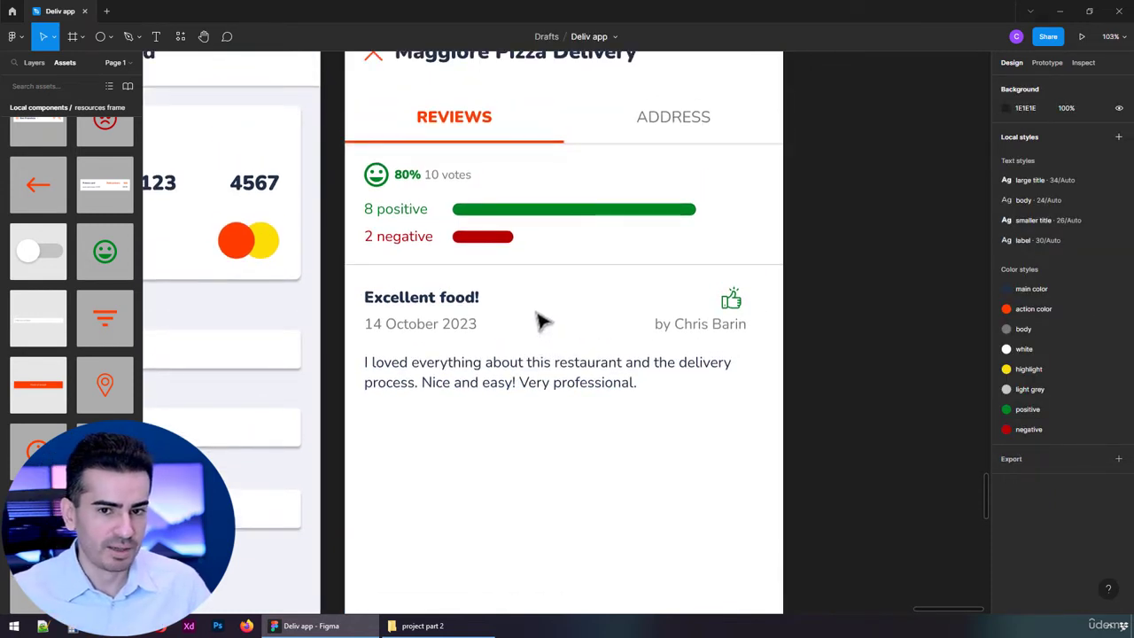
scroll(542, 321, up, 1)
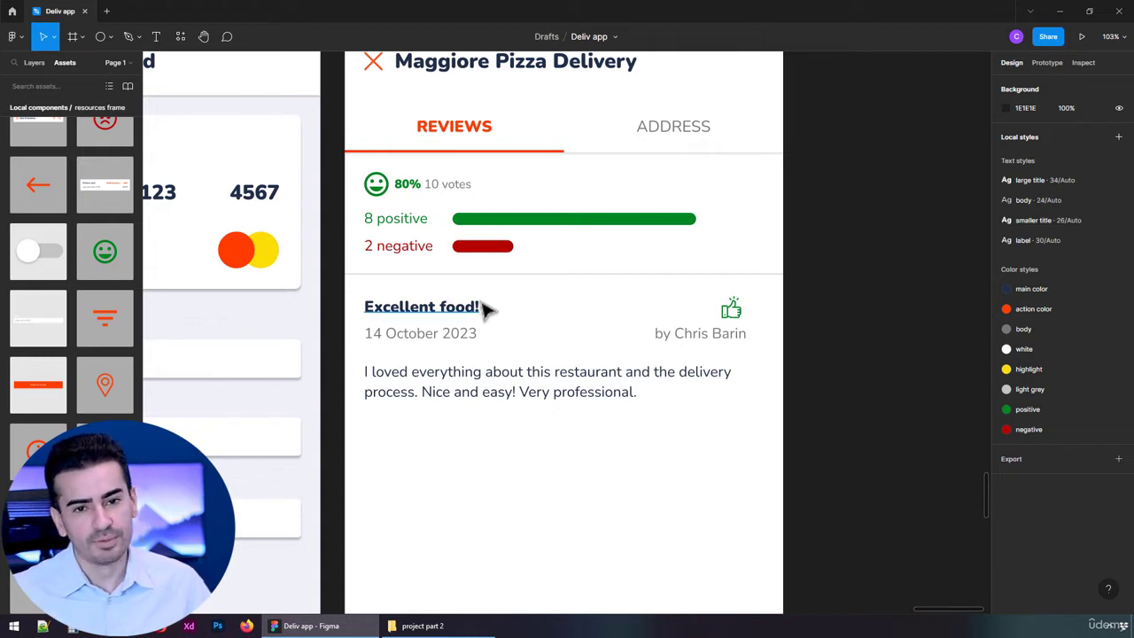
drag(379, 287, 768, 302)
drag(447, 349, 768, 333)
click(529, 393)
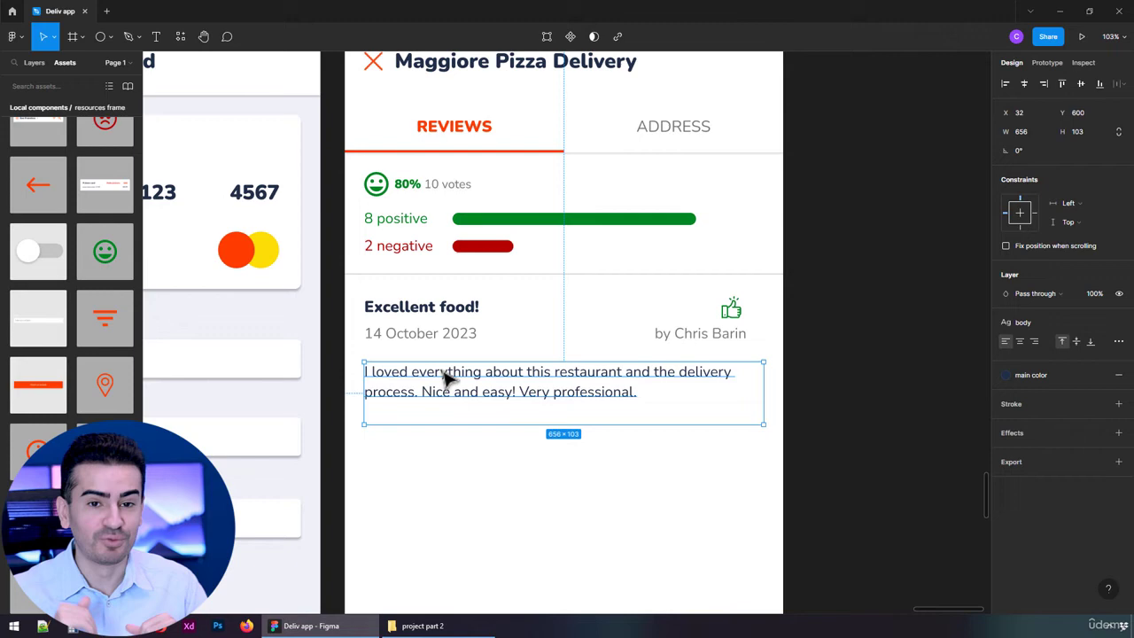
click(434, 512)
Step: Add auto layout to the review's title and thumbs-up icon, and a separate auto layout to the date and reviewer name
drag(367, 292, 741, 325)
key(shift+a)
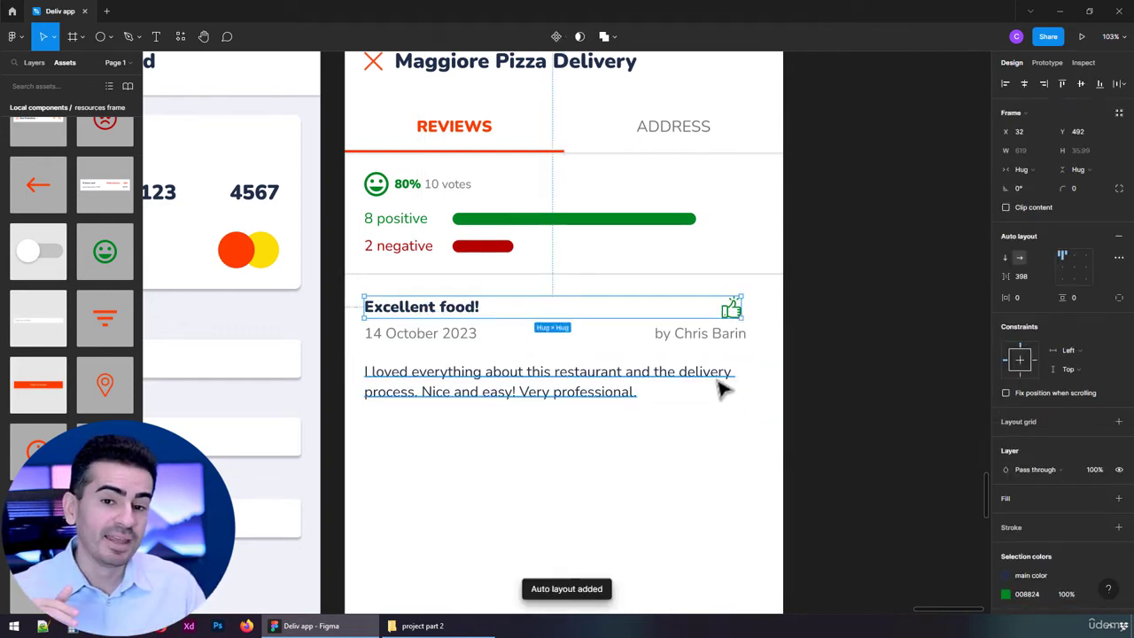
click(443, 351)
drag(412, 354, 701, 342)
key(shift+a)
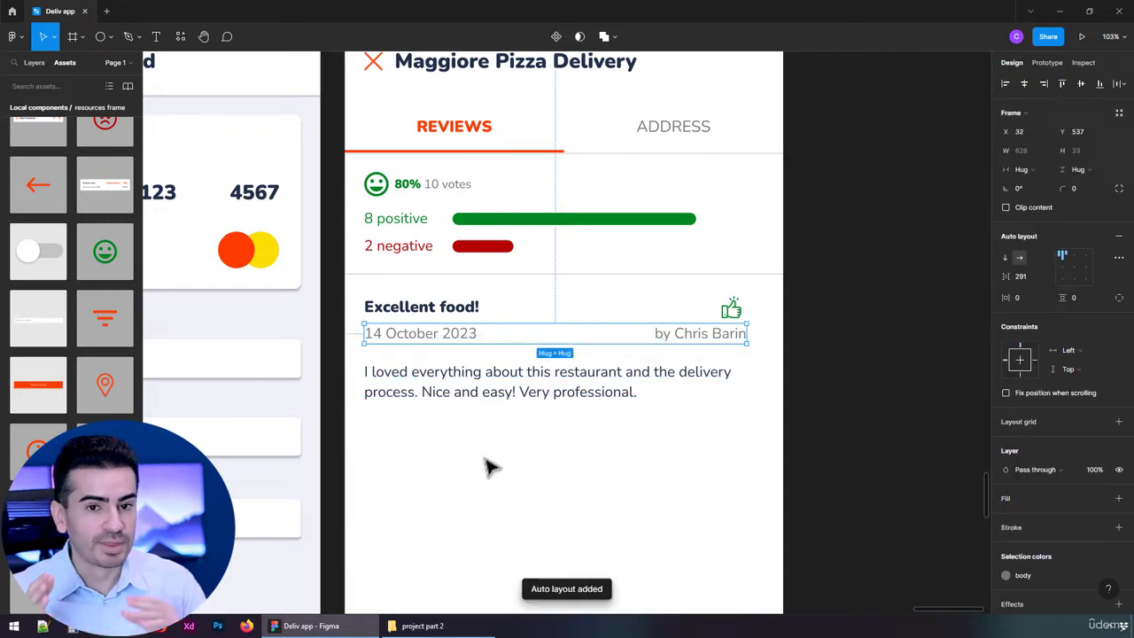
Step: Shrink the review text box's height to fit its two lines of text
click(467, 417)
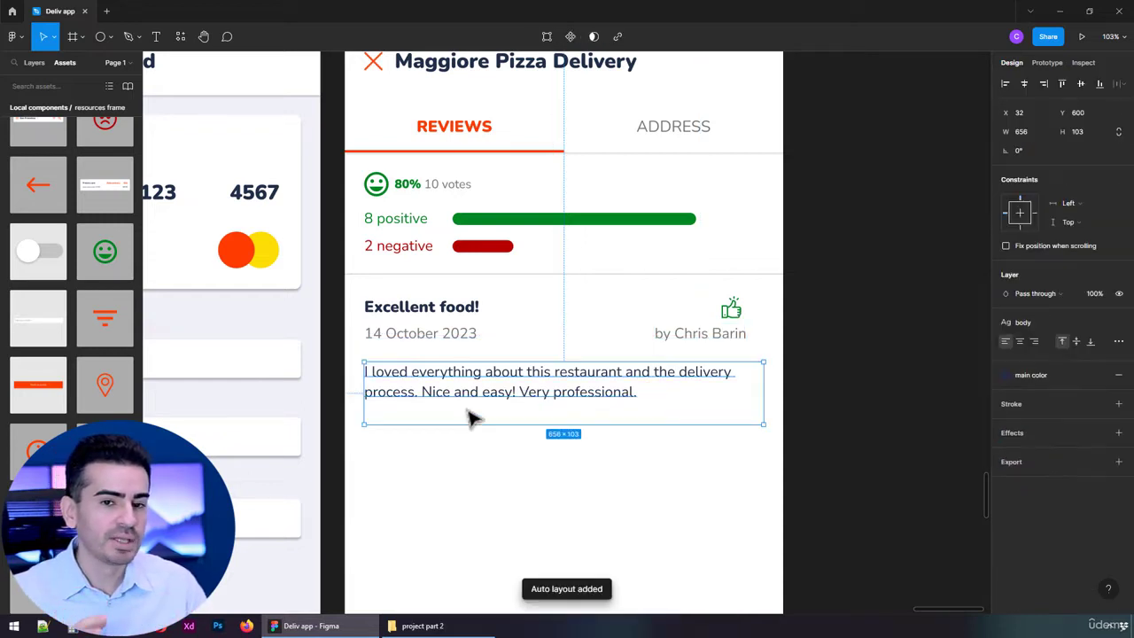
double_click(585, 424)
click(471, 445)
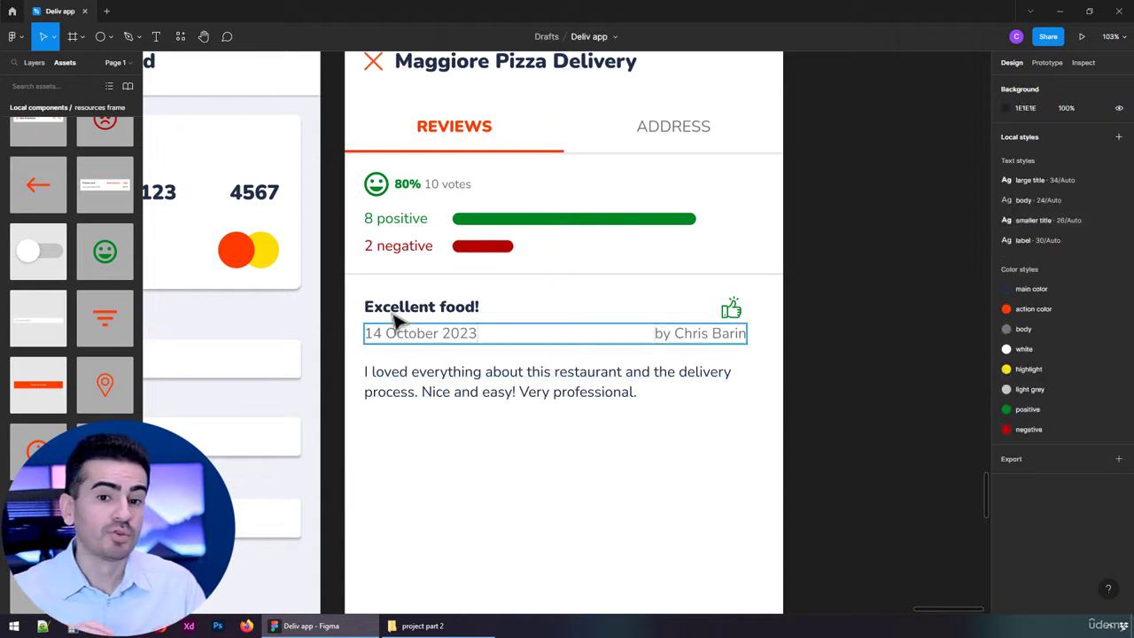
Step: Combine the title row, the date row and the review text in one vertical auto layout
drag(365, 297, 752, 431)
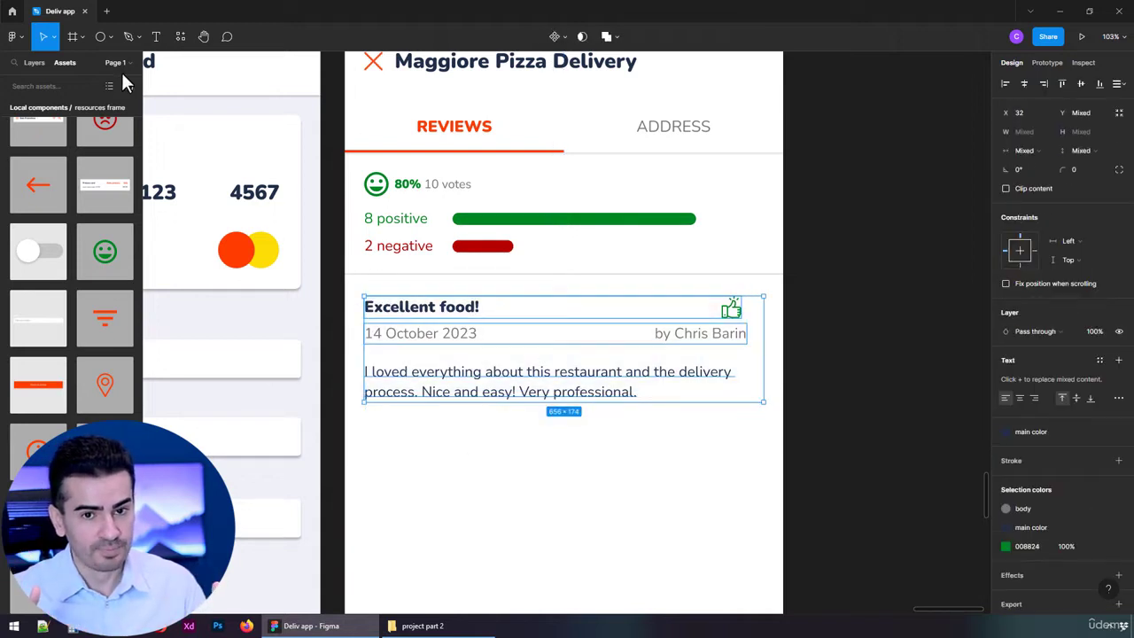
click(34, 63)
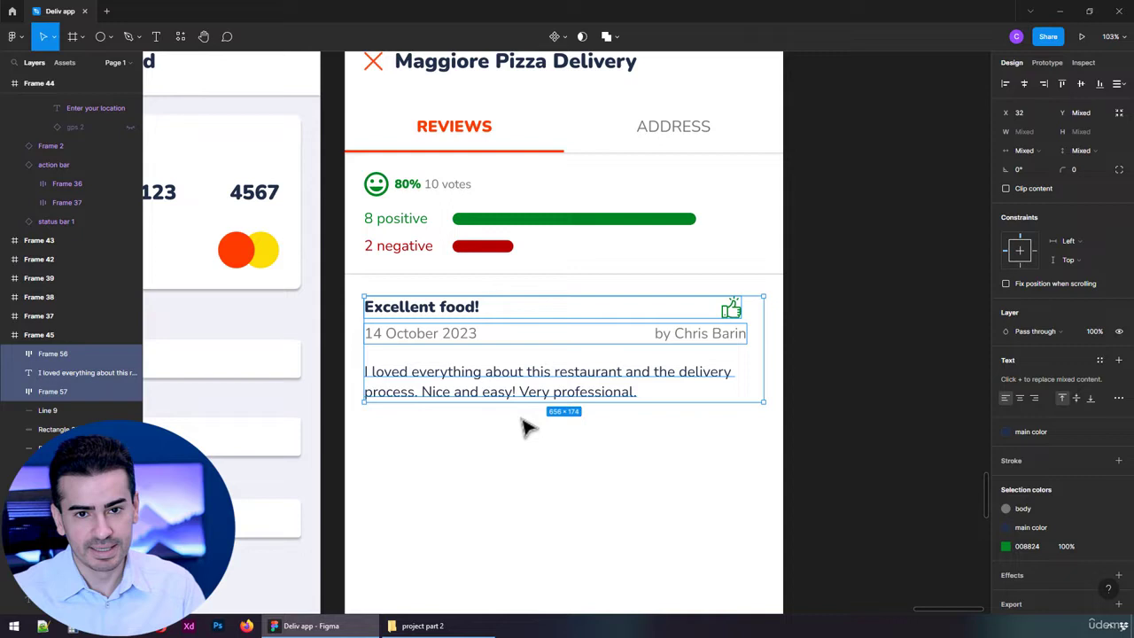
key(shift+a)
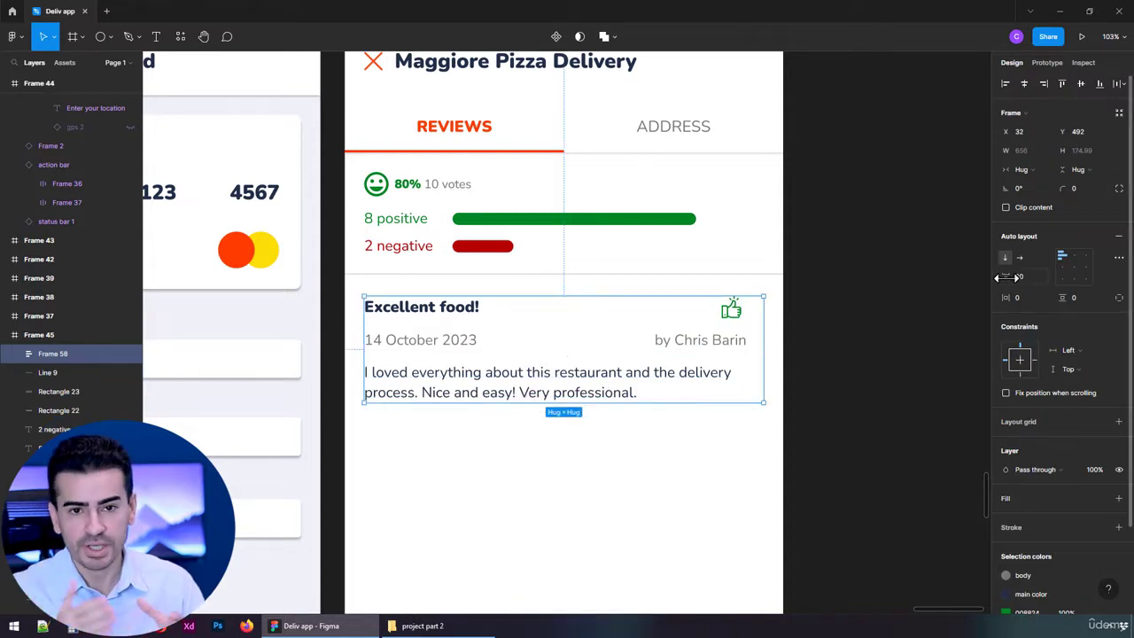
Step: Try other vertical spacings in the review's auto layout, such as 30, and return it to 20
double_click(603, 322)
click(603, 342)
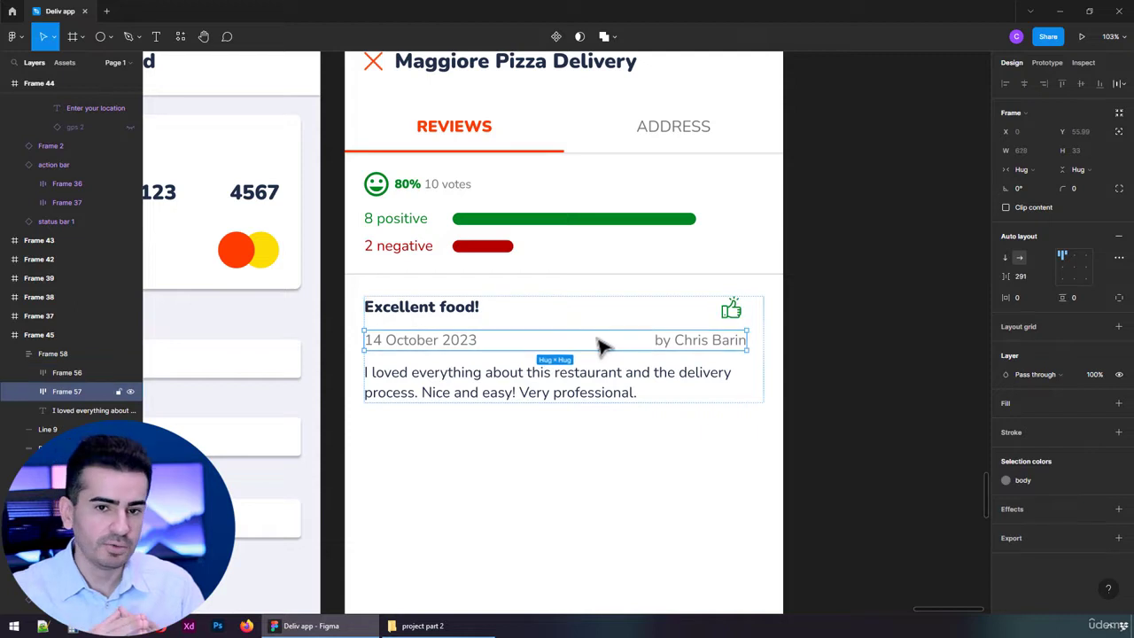
click(608, 321)
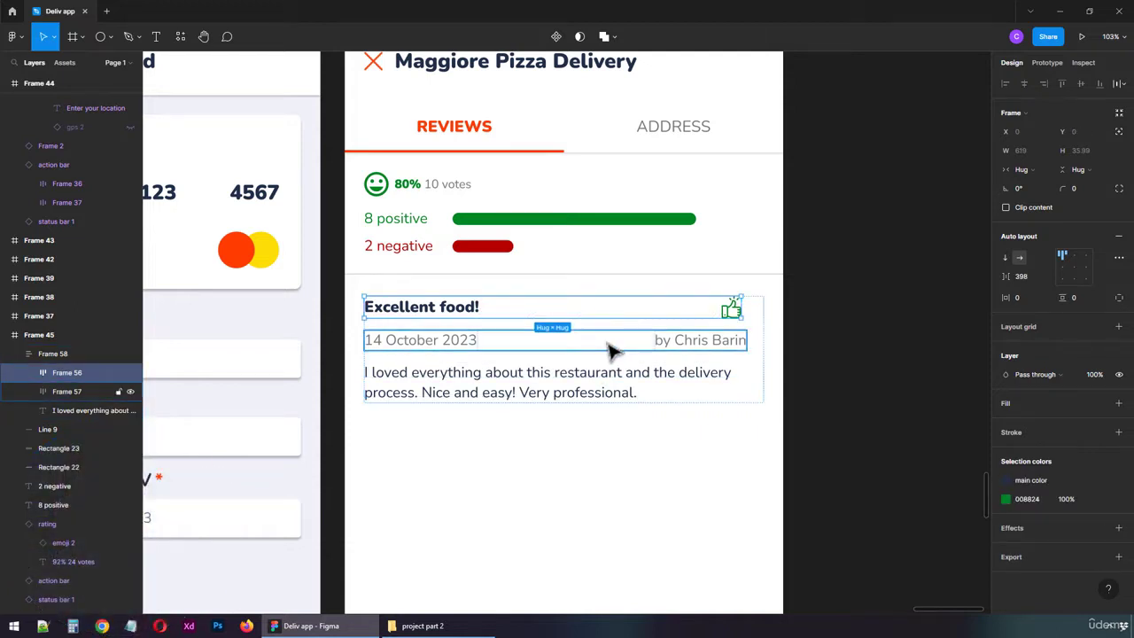
click(611, 348)
key(Escape)
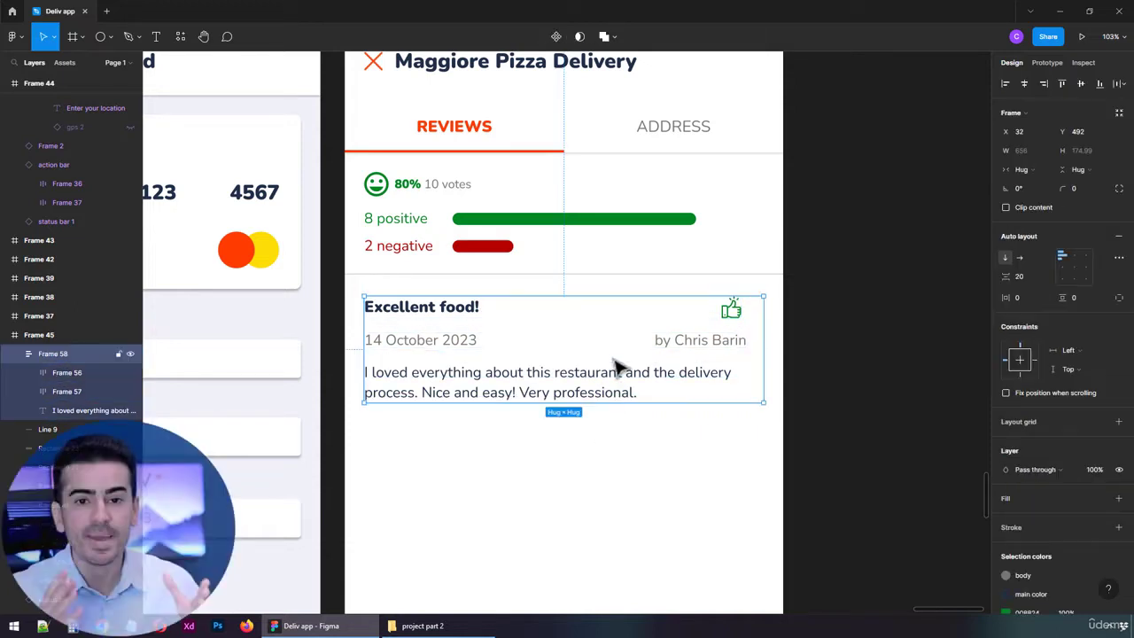
click(1019, 275)
key(shift+Up)
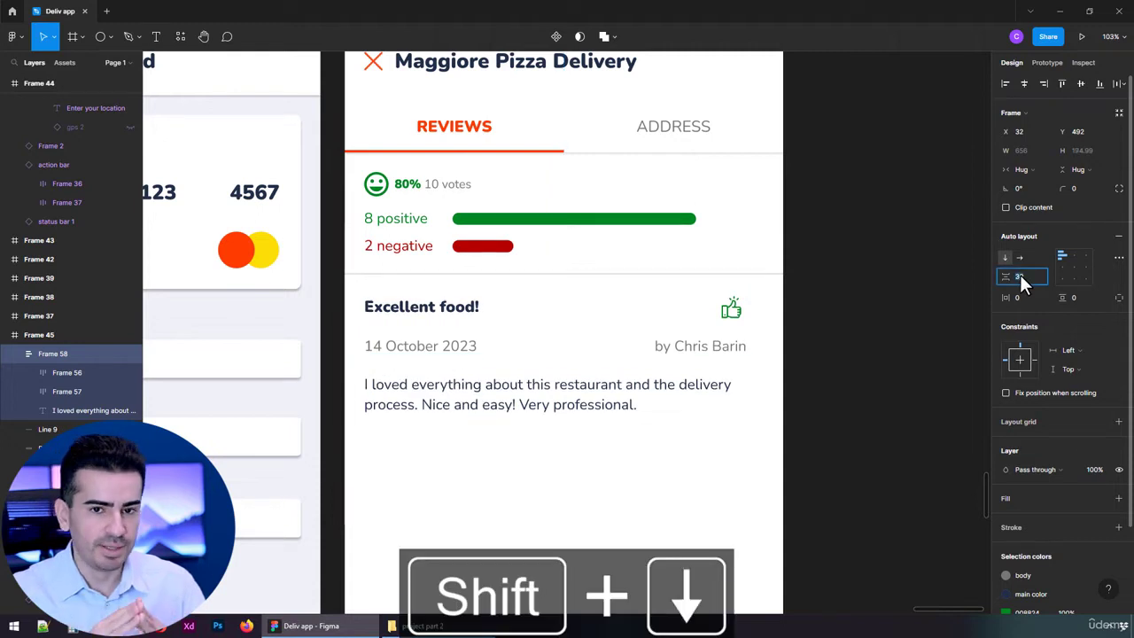
key(shift+Down)
key(shift+Down)
key(shift+Up)
key(Return)
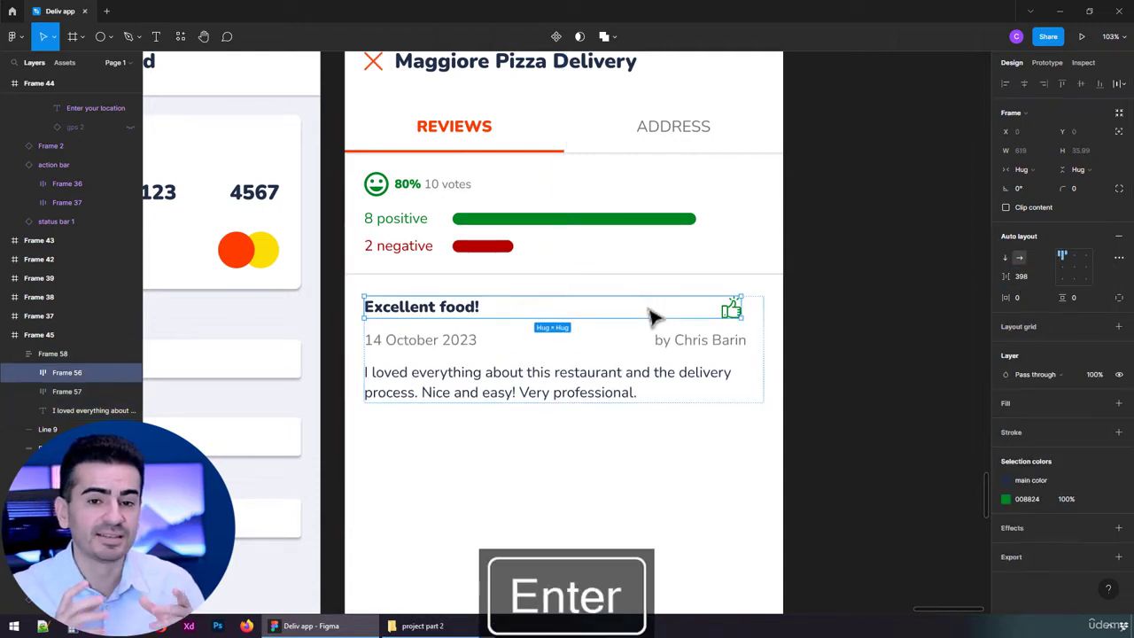
Step: Set the title and thumbs-up row to Fill container width with Space between spacing mode
click(1021, 169)
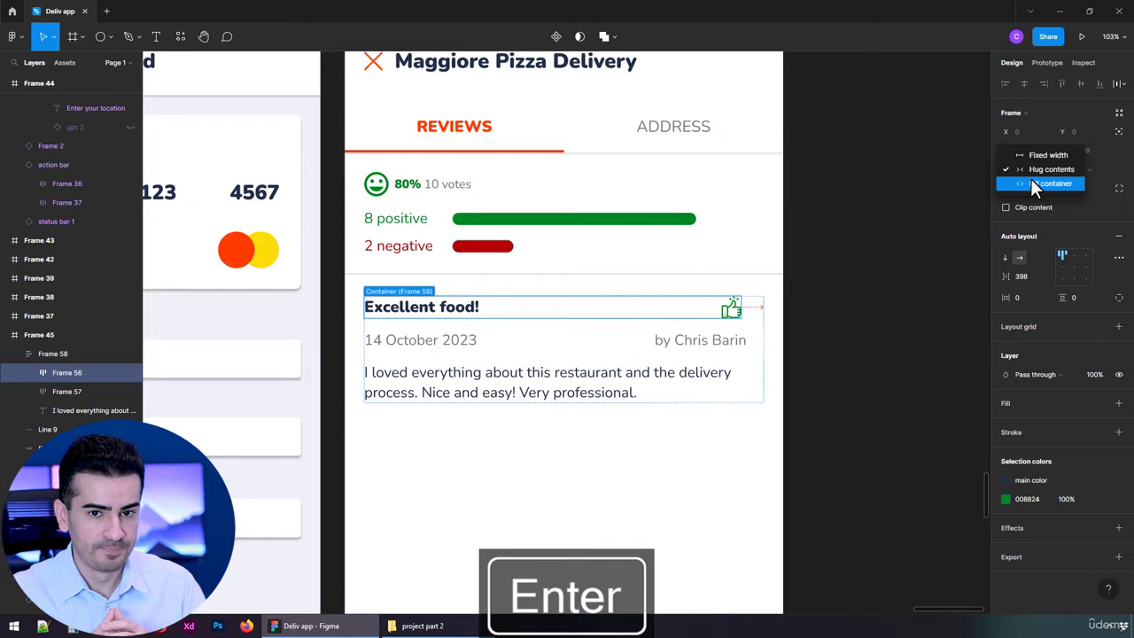
click(1032, 182)
click(1118, 257)
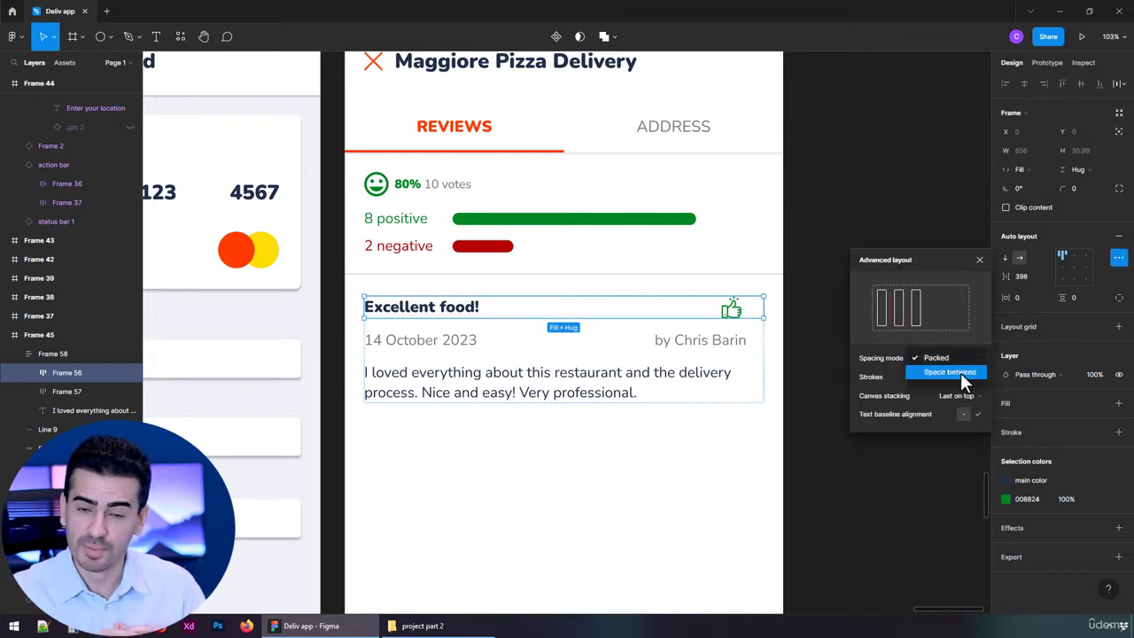
Step: Set the date and reviewer name row to Fill container width with Space between spacing mode
click(727, 353)
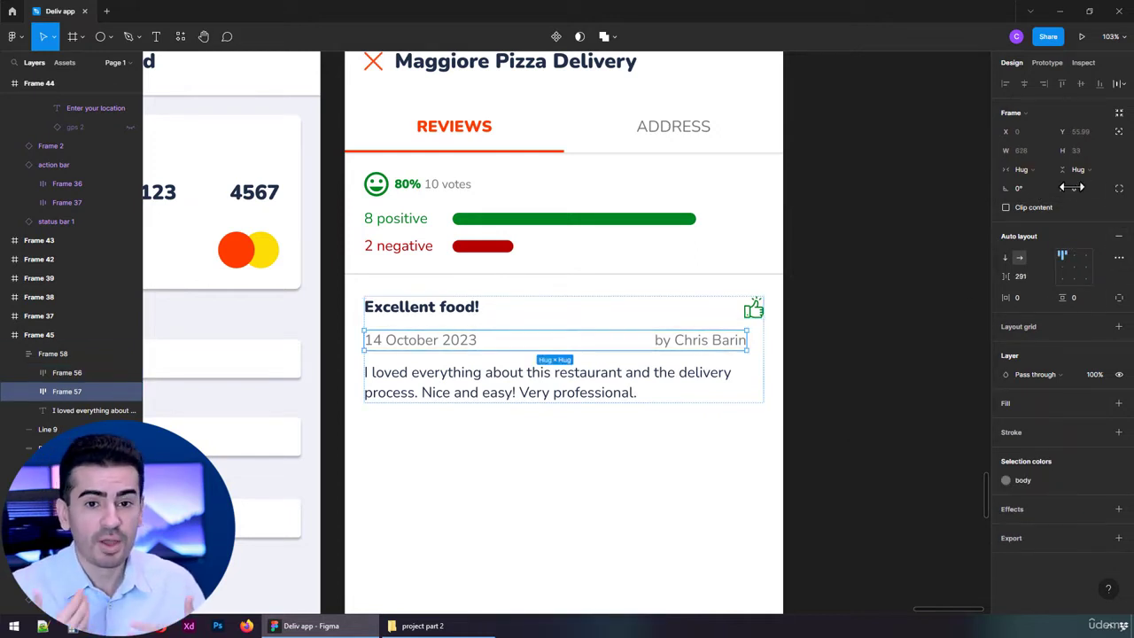
click(1043, 170)
click(1045, 184)
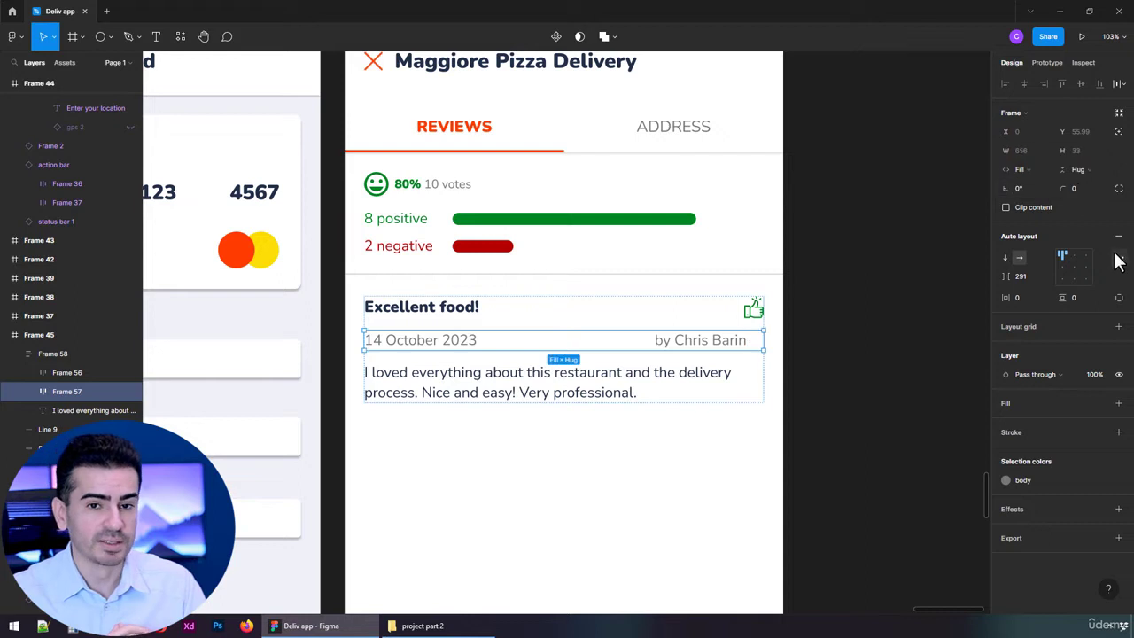
click(1118, 257)
click(966, 358)
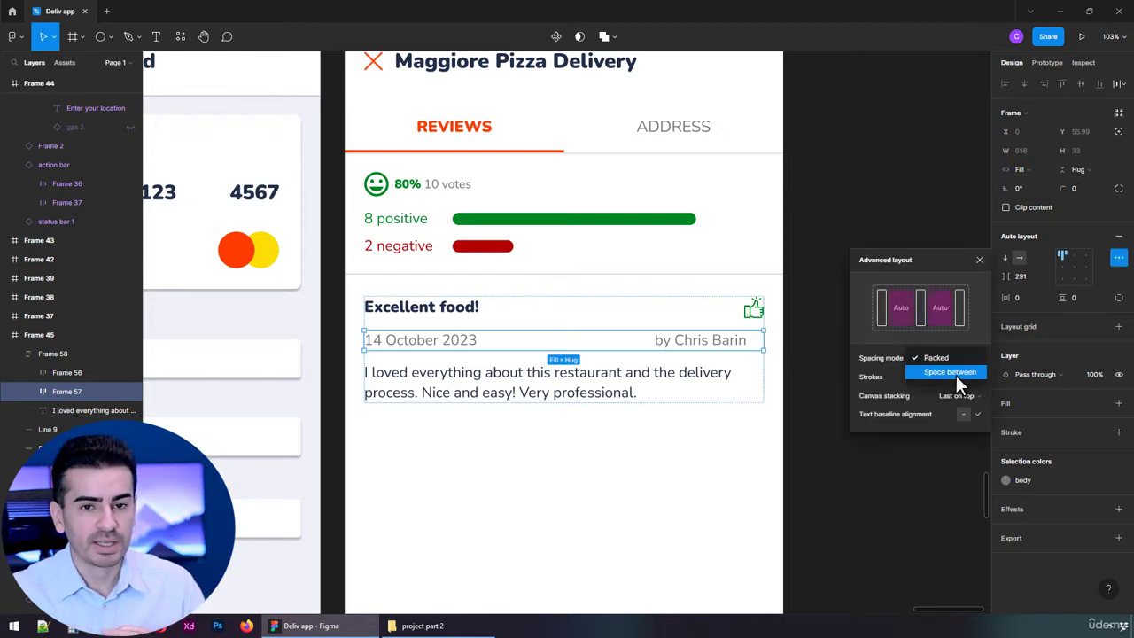
click(956, 374)
click(691, 479)
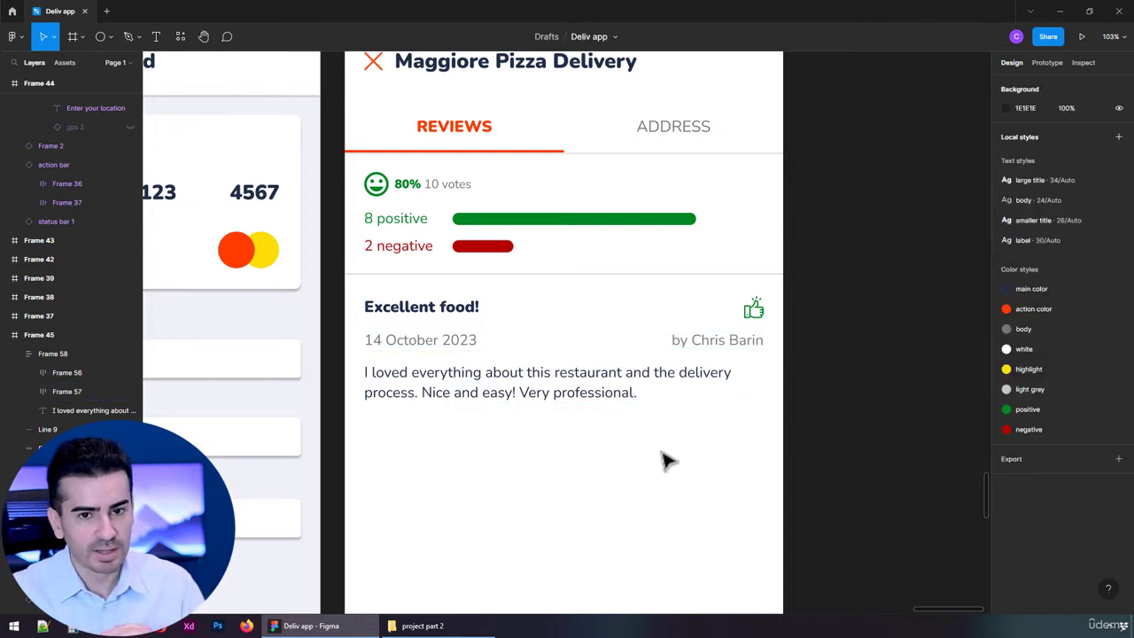
Step: Change the whole review frame's horizontal resizing to Fixed width at 656
click(580, 330)
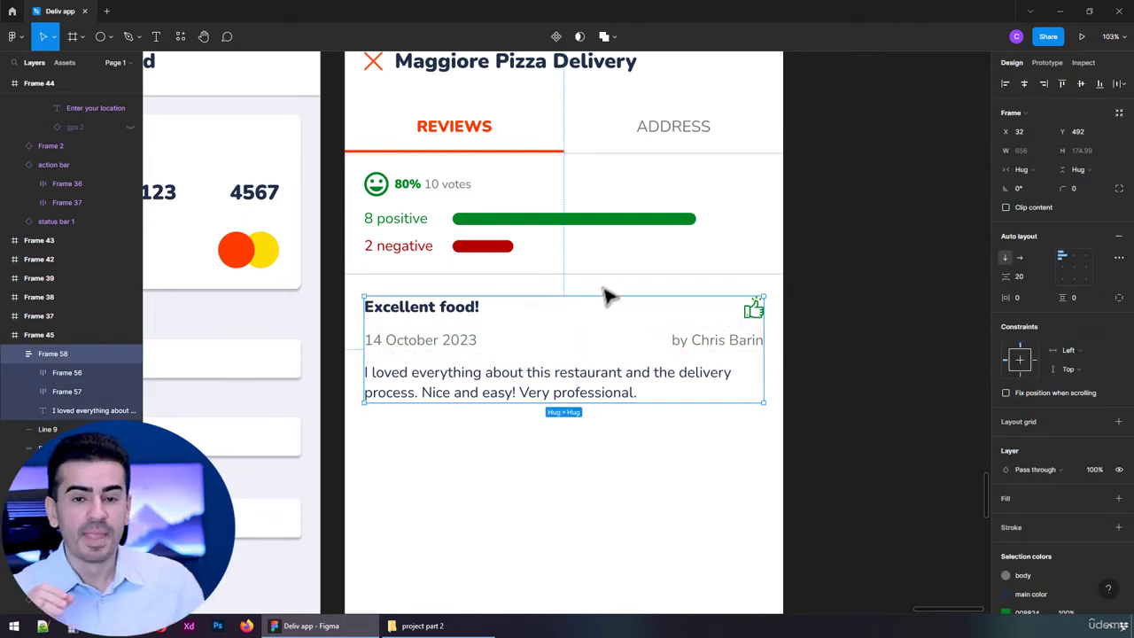
click(1033, 169)
click(1039, 153)
click(1033, 152)
key(Return)
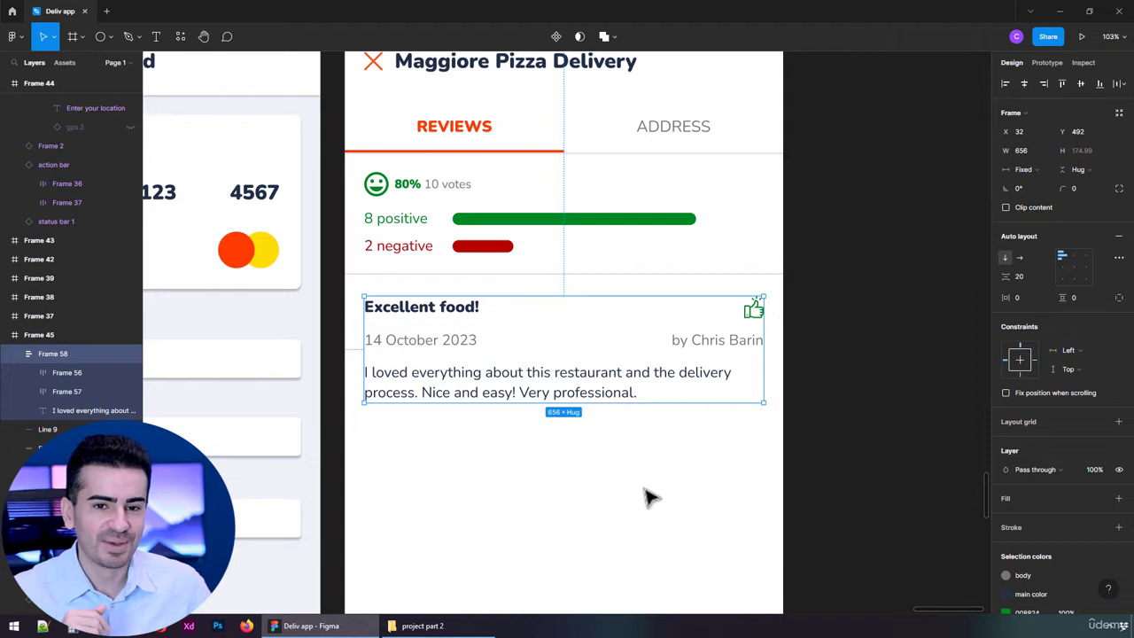
Step: Reduce the spacing between the review frame's items to 10
click(1020, 276)
key(shift+Down)
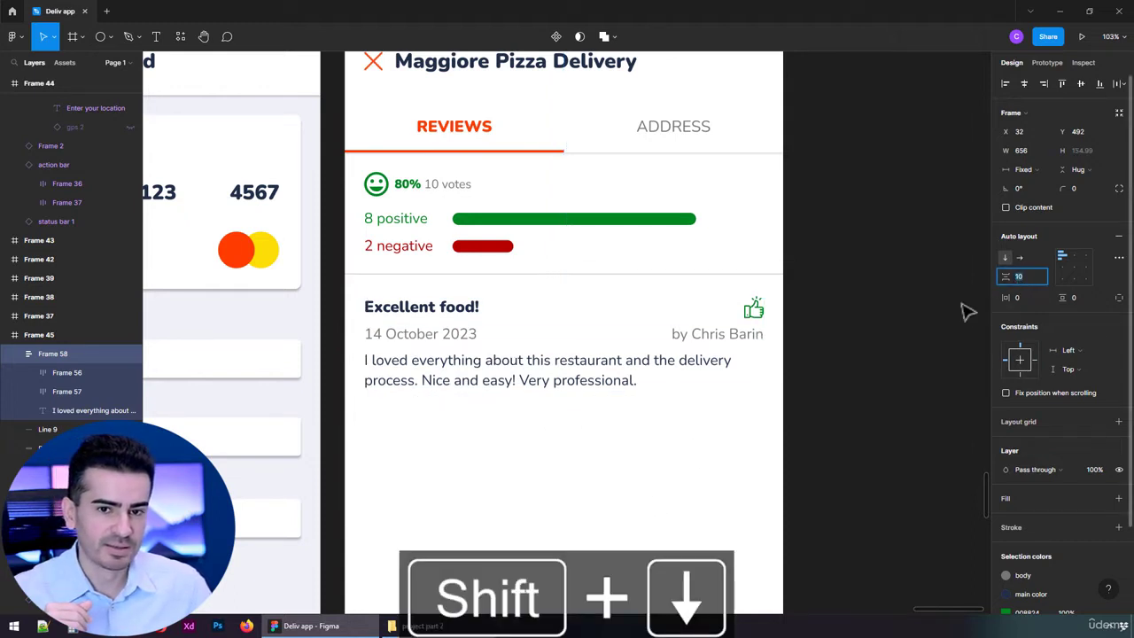
click(505, 485)
Step: Nudge the review frame up toward the divider line to Y 488
click(440, 376)
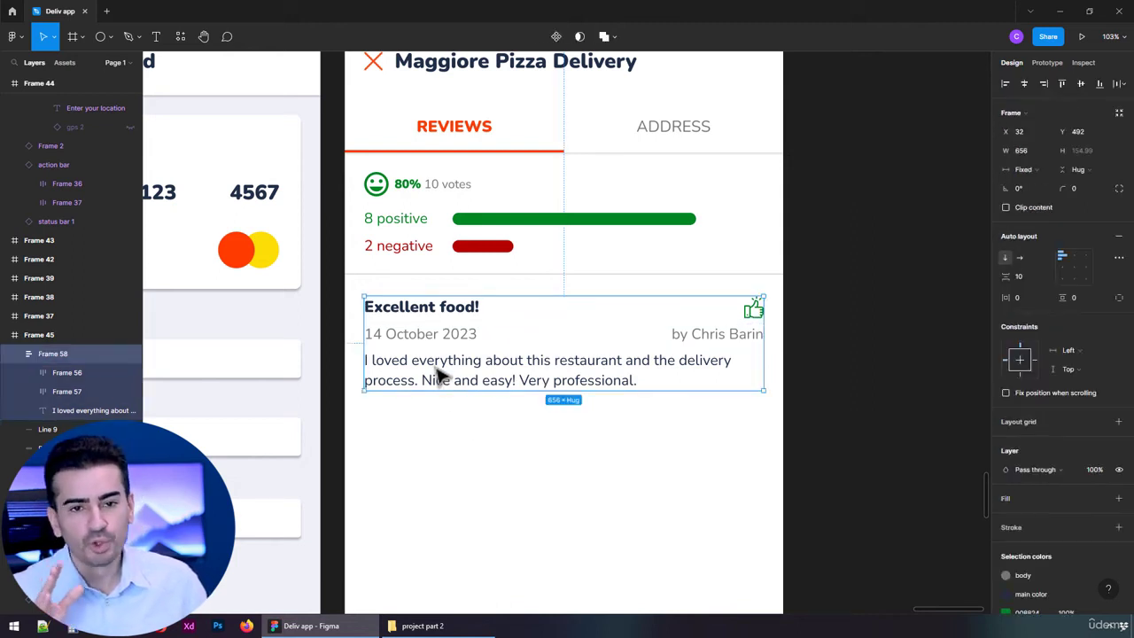
key(alt)
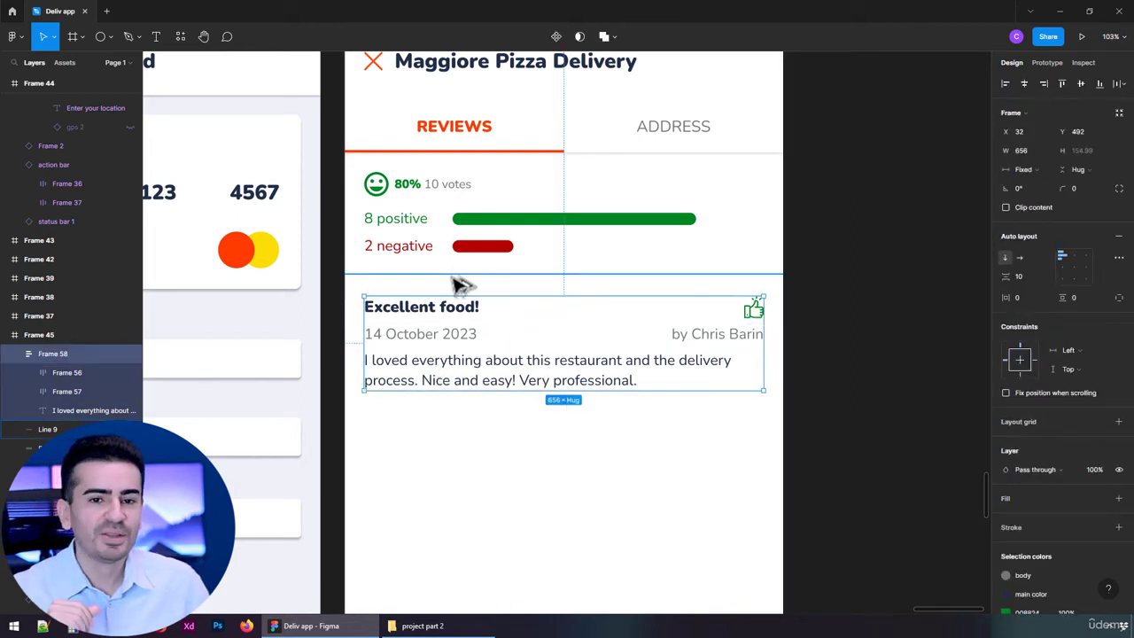
key(Up)
key(Up)
key(Up)
key(Up)
key(Up)
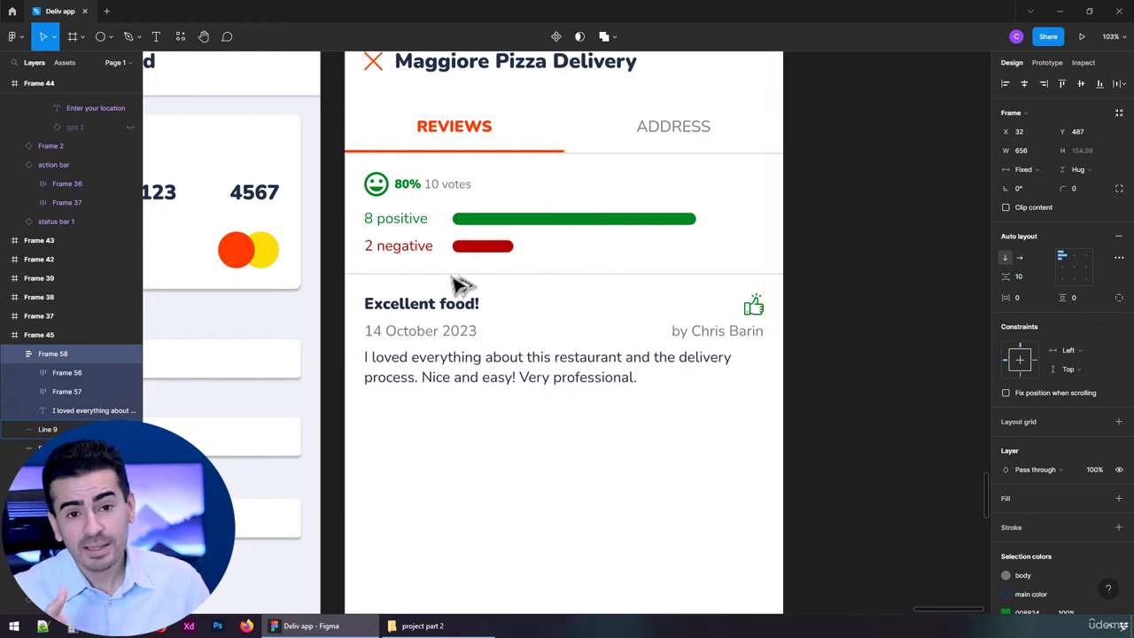
key(Down)
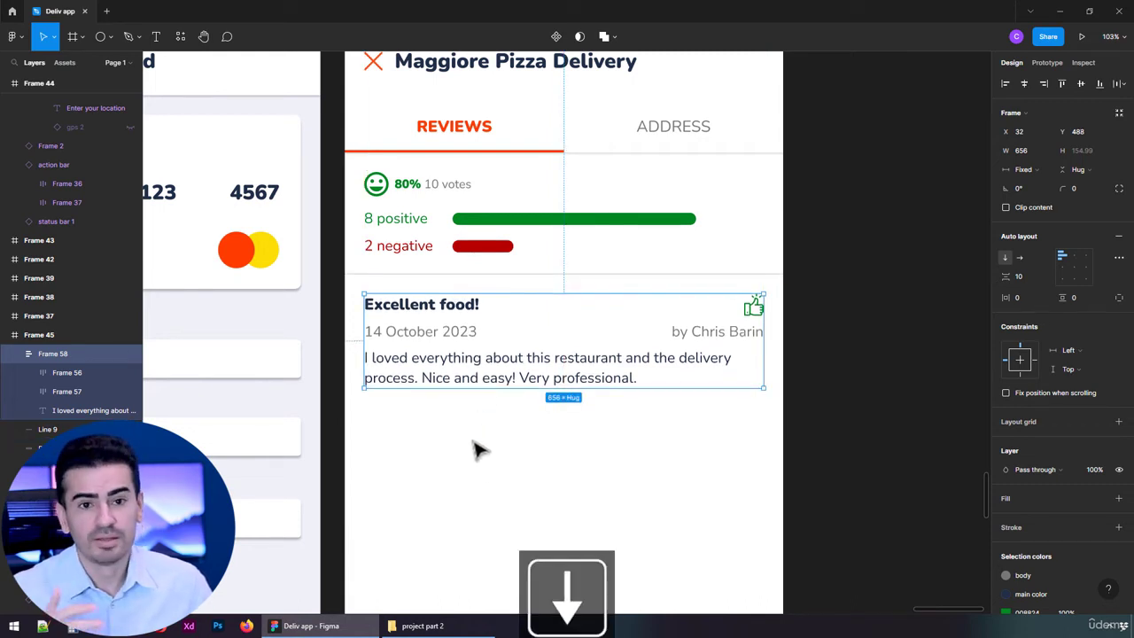
Step: Duplicate the grey divider line above the review and place the copy just below the review text at Y 674
click(547, 276)
key(ctrl+d)
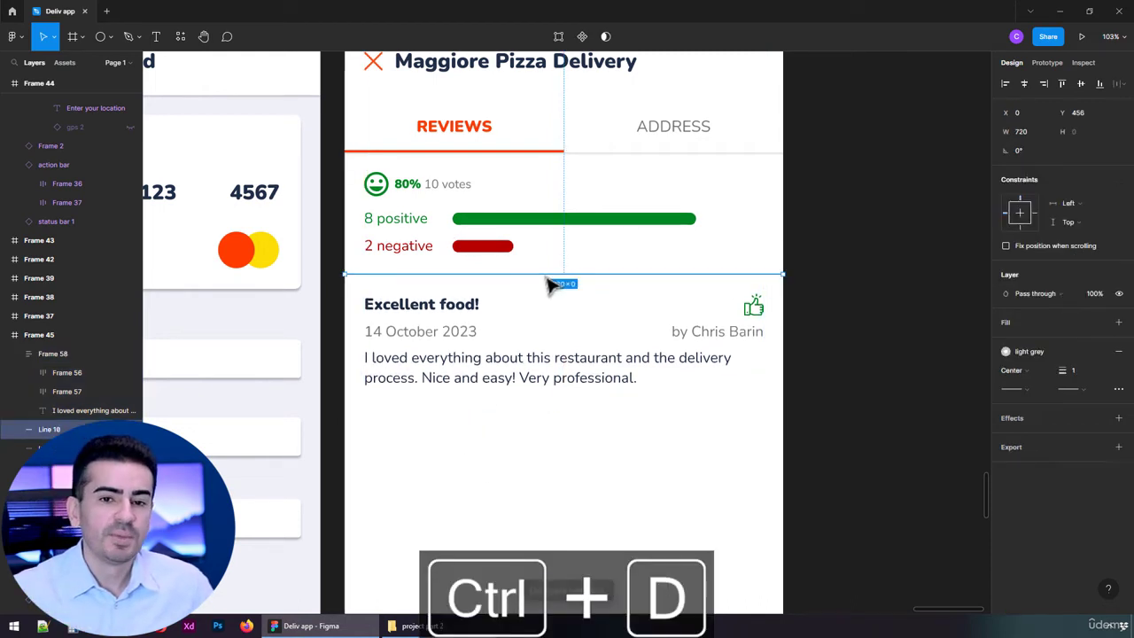
drag(546, 276, 567, 410)
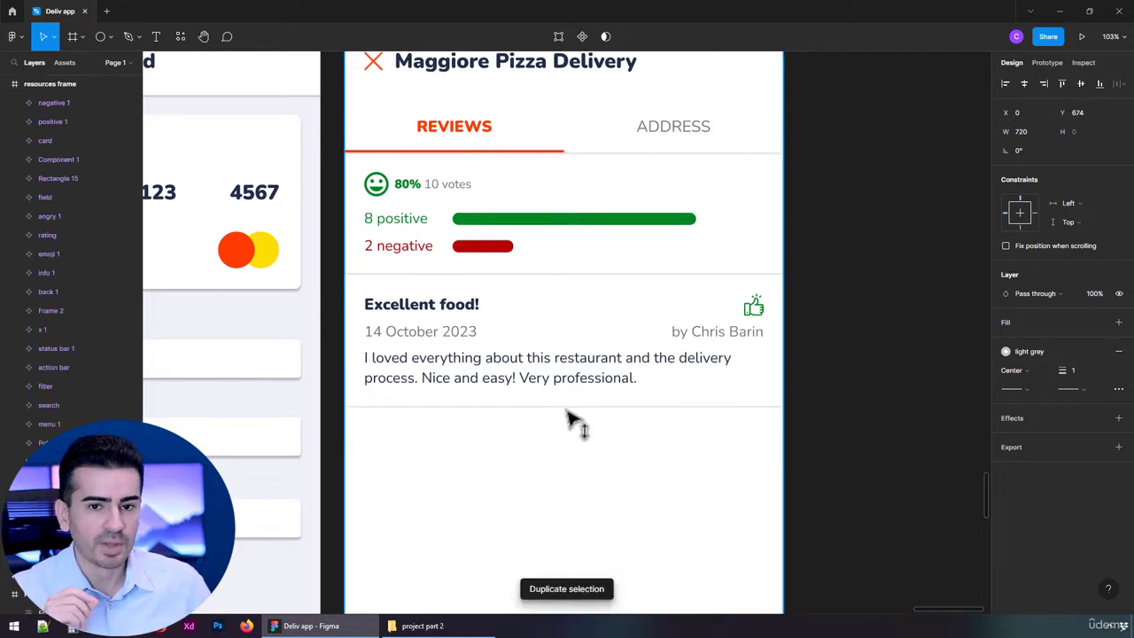
click(522, 505)
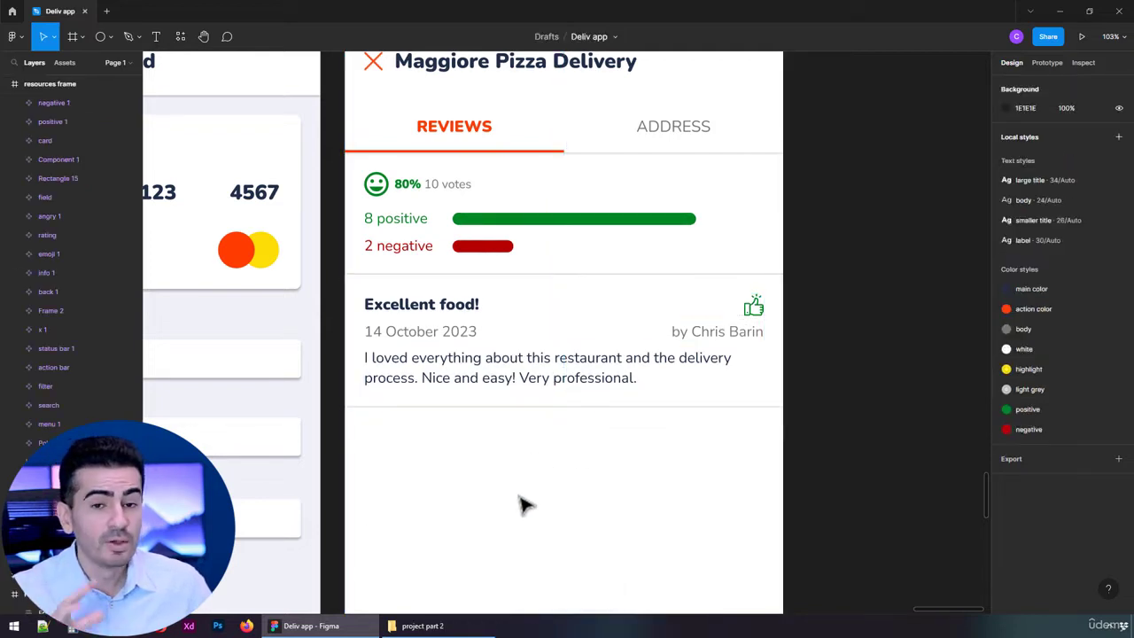
Step: Wrap the review frame and the divider line below it in an auto layout with a spacing of 20
drag(425, 443, 505, 328)
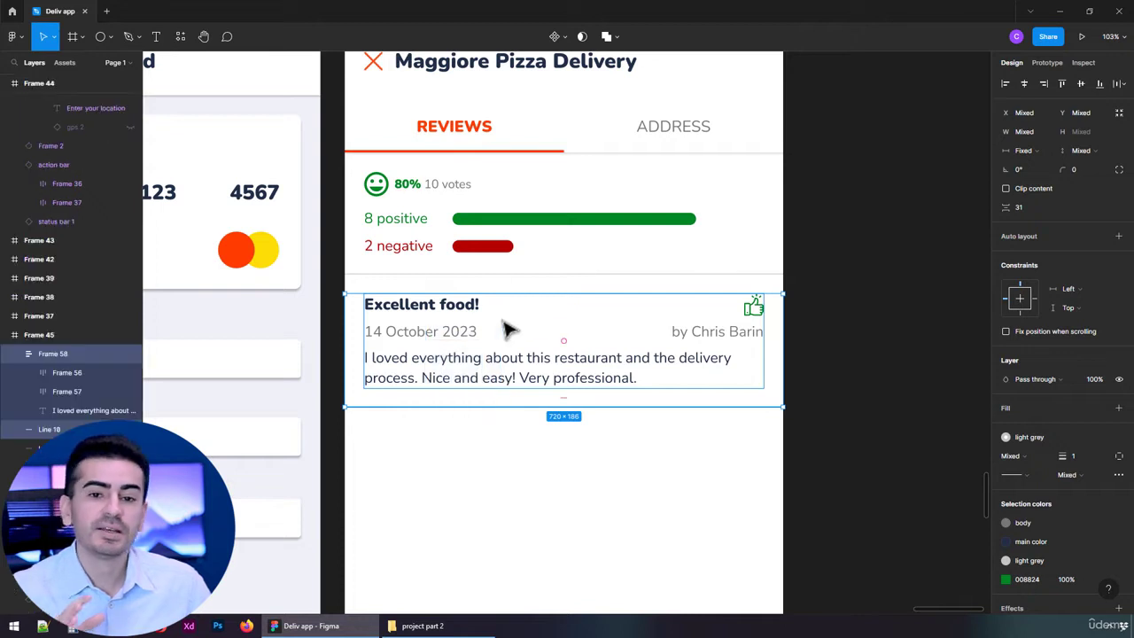
key(shift+a)
click(27, 353)
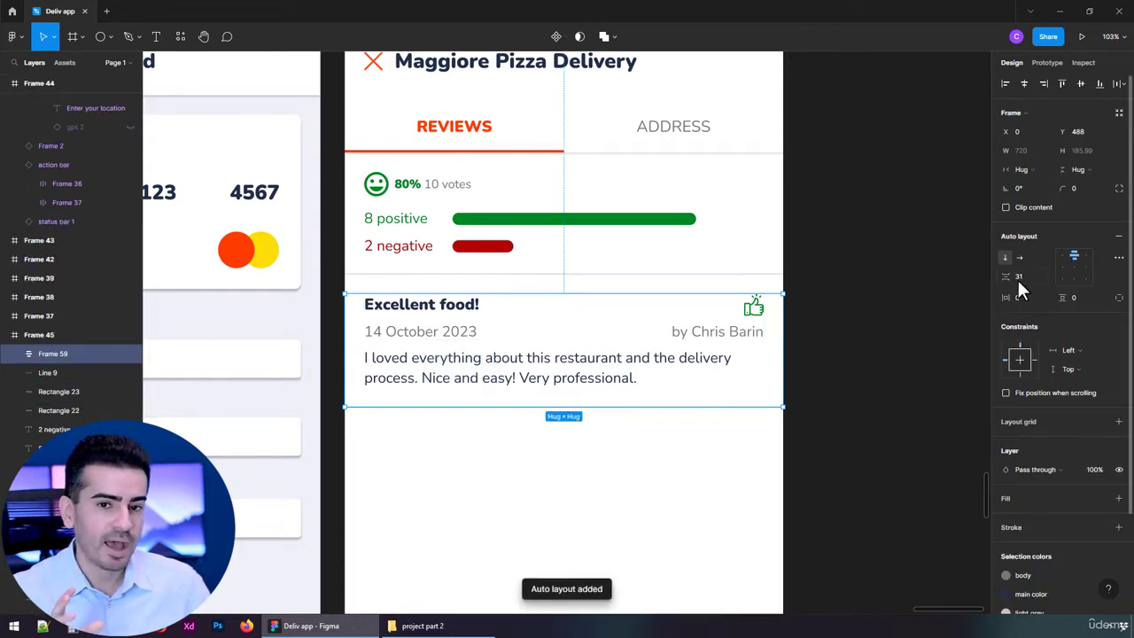
text(20)
key(Return)
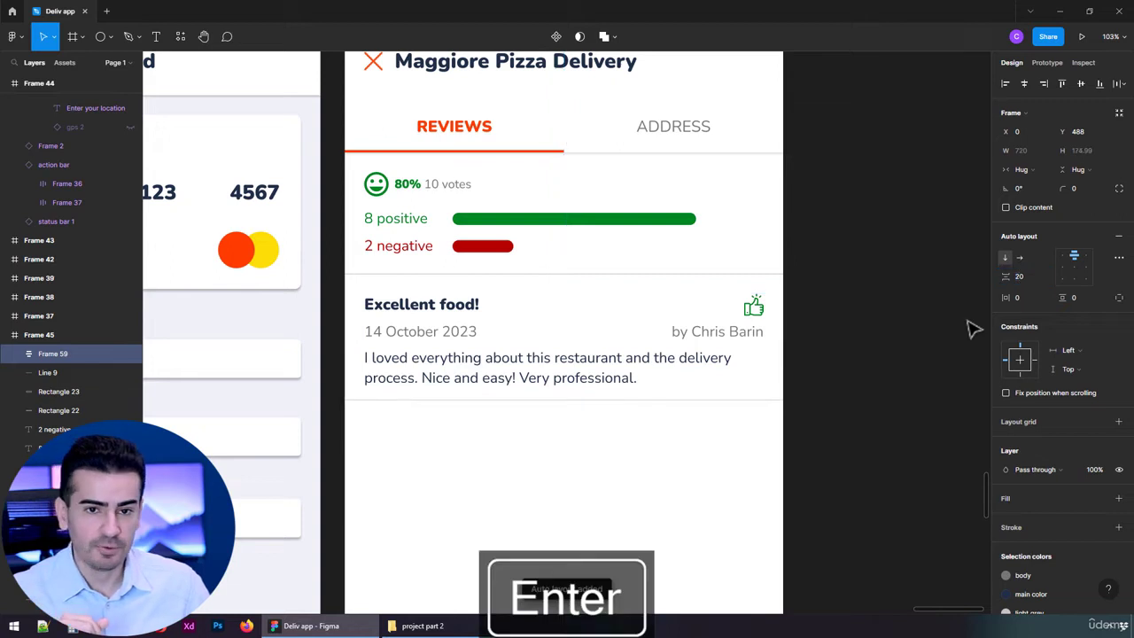
Step: Nudge the wrapped review up to Y 476 and turn it into a component
scroll(568, 402, down, 2)
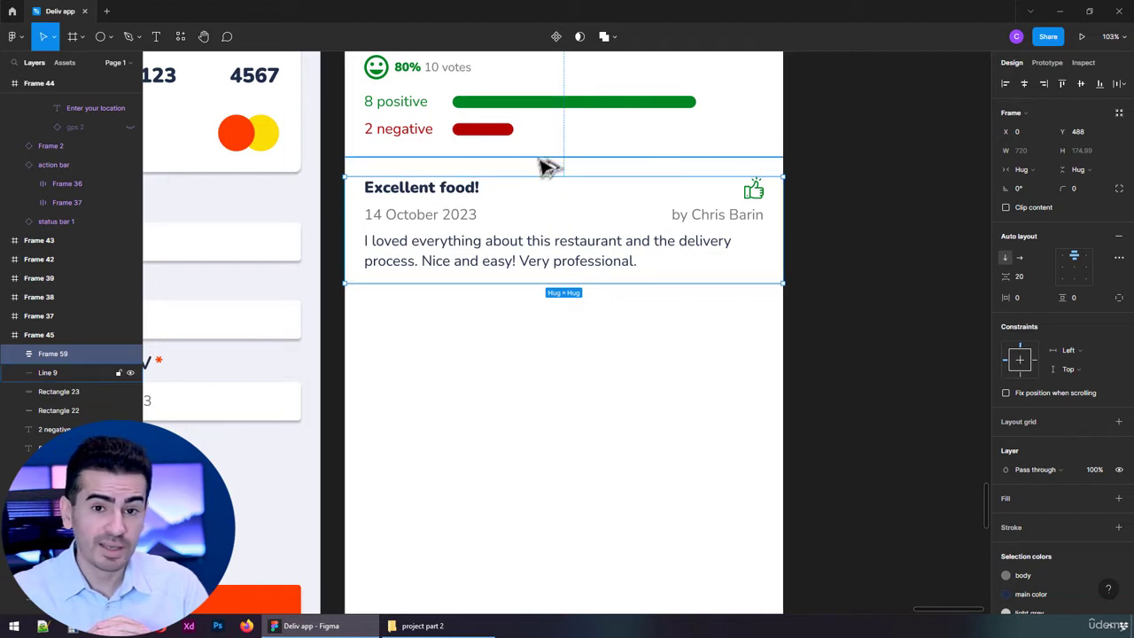
key(shift+Up)
key(Up)
key(Up)
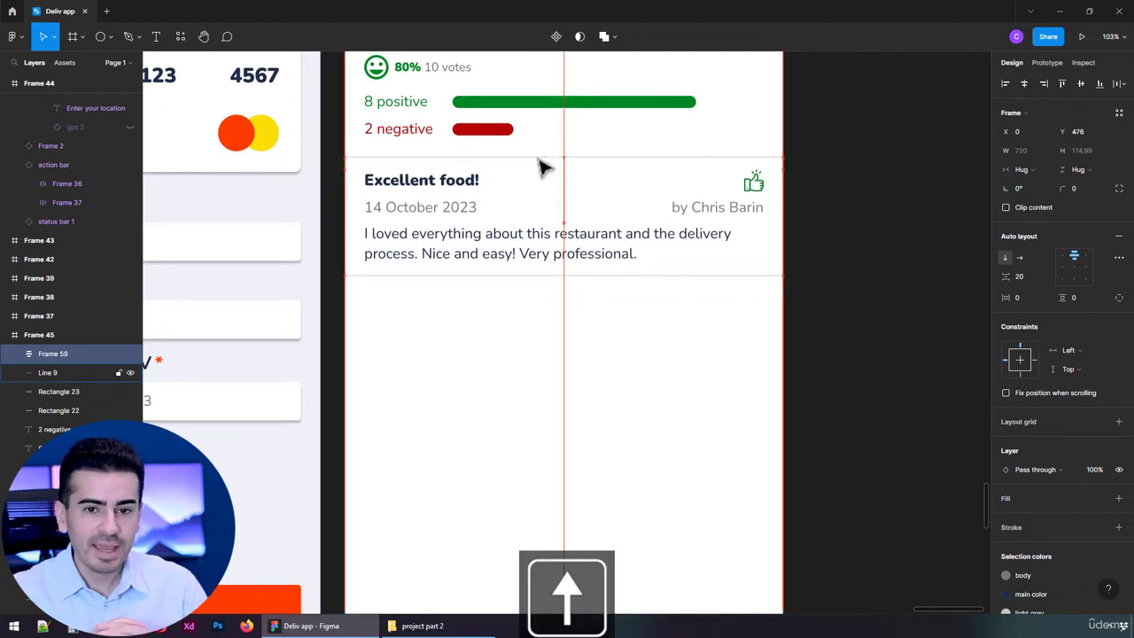
key(alt)
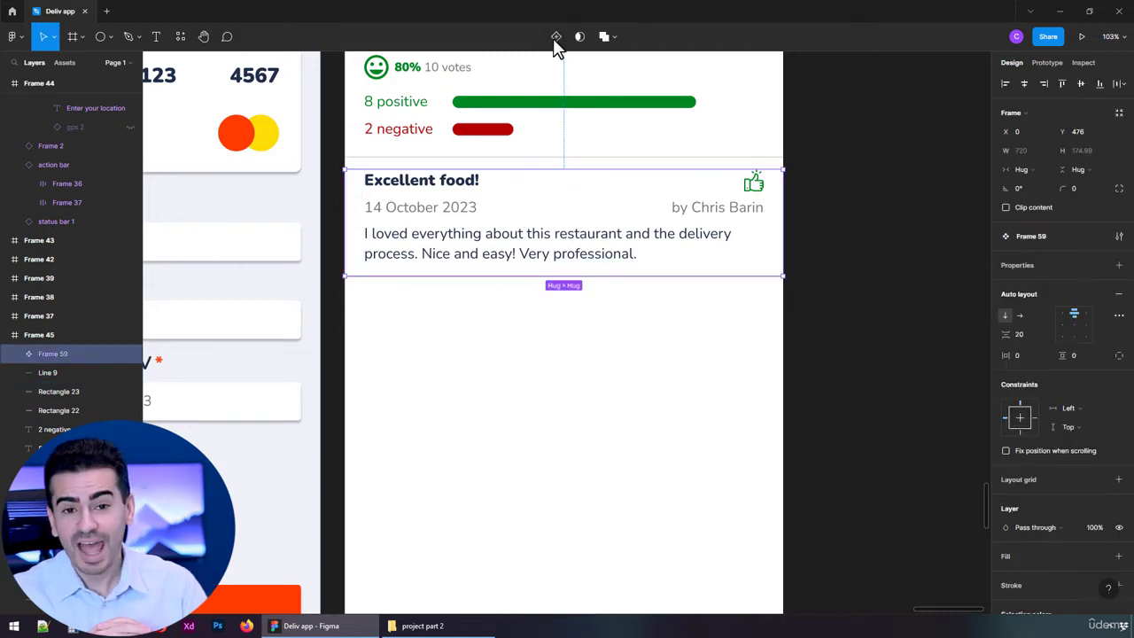
Step: Cut the review component from the reviews screen and extend the resources frame downward to make room
key(ctrl+x)
scroll(510, 425, down, 3)
scroll(470, 422, down, 6)
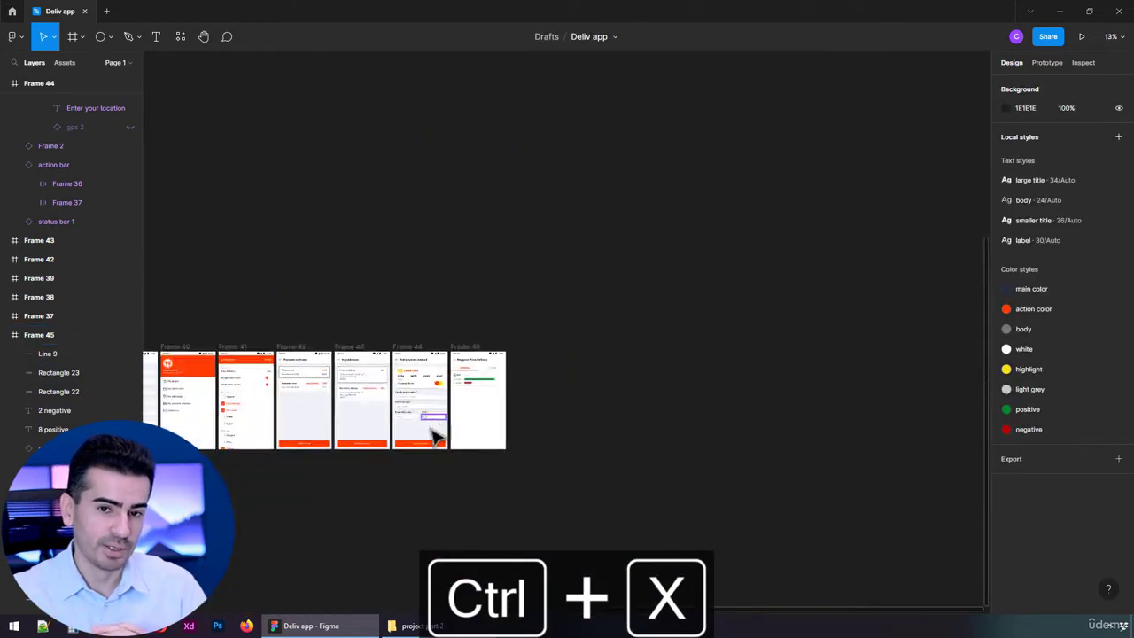
drag(257, 523, 638, 434)
scroll(517, 377, up, 2)
scroll(518, 359, up, 5)
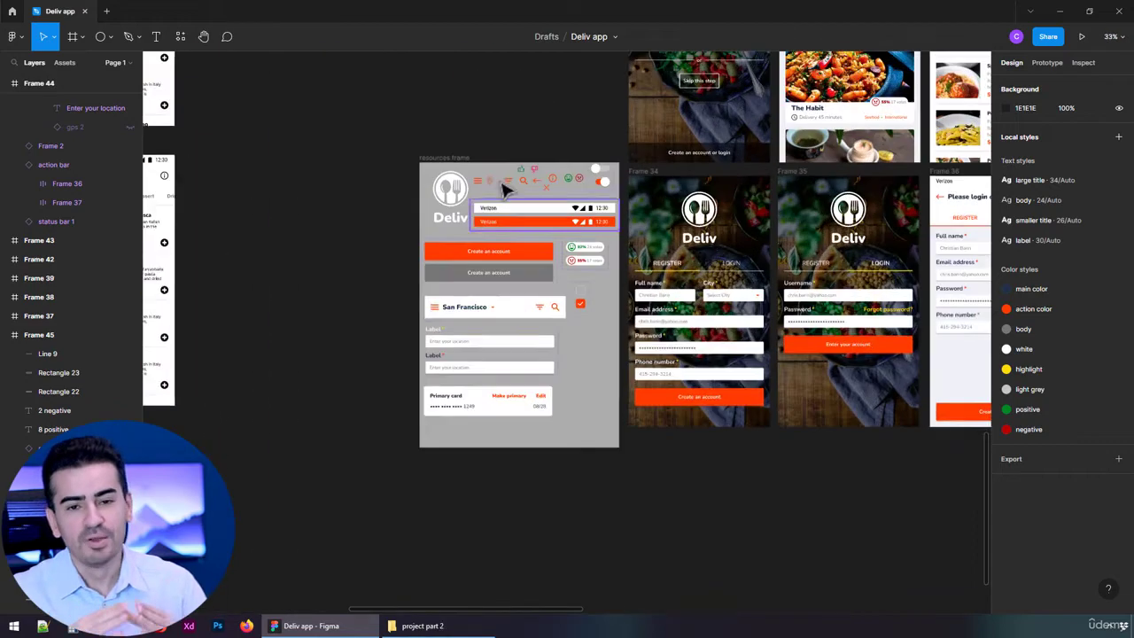
click(454, 161)
drag(526, 448, 532, 613)
Step: Paste the review component into the resources frame and place it below the Primary card at X 31, Y 1329
click(518, 448)
key(ctrl+v)
drag(552, 336, 446, 383)
scroll(473, 426, up, 3)
Step: Rename the pasted component in the resources frame as review
double_click(53, 102)
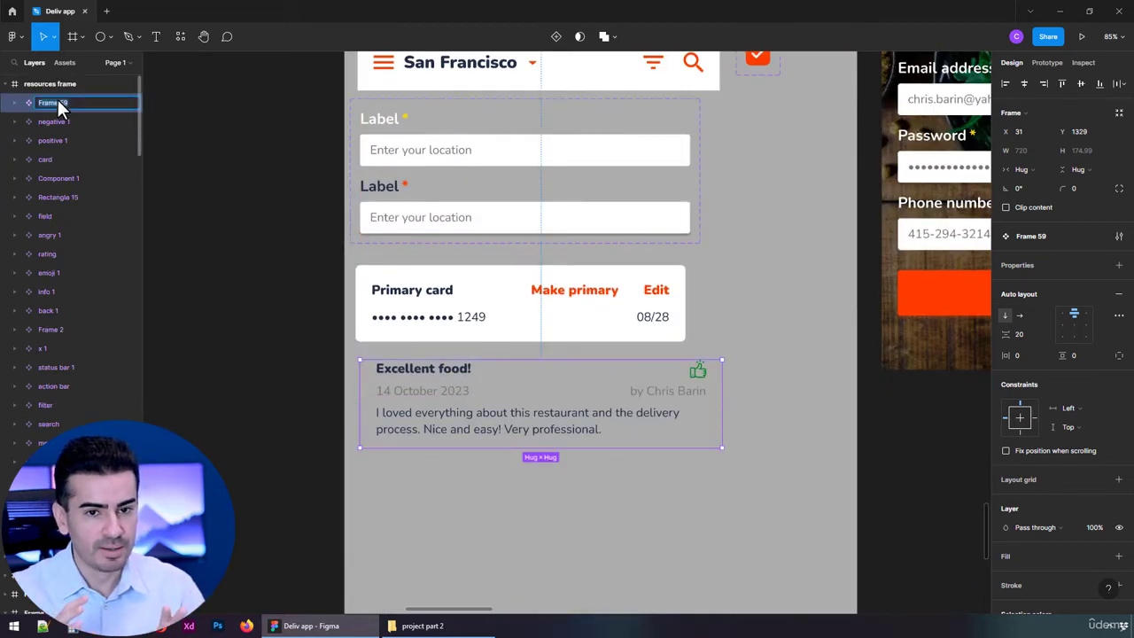
text(review)
key(Return)
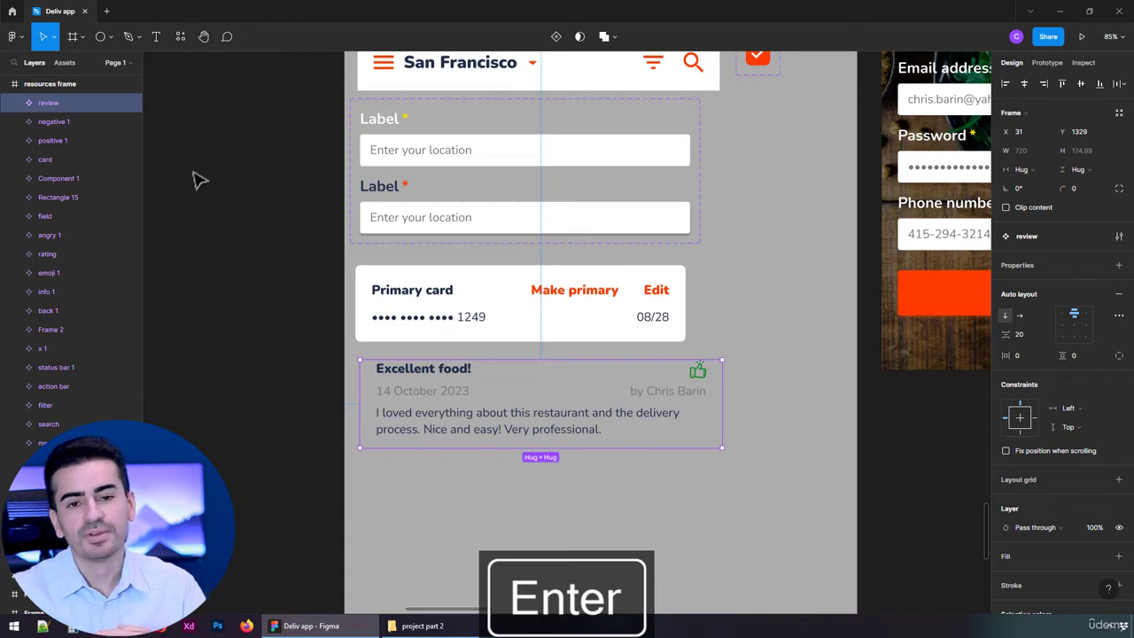
click(232, 280)
scroll(238, 284, down, 10)
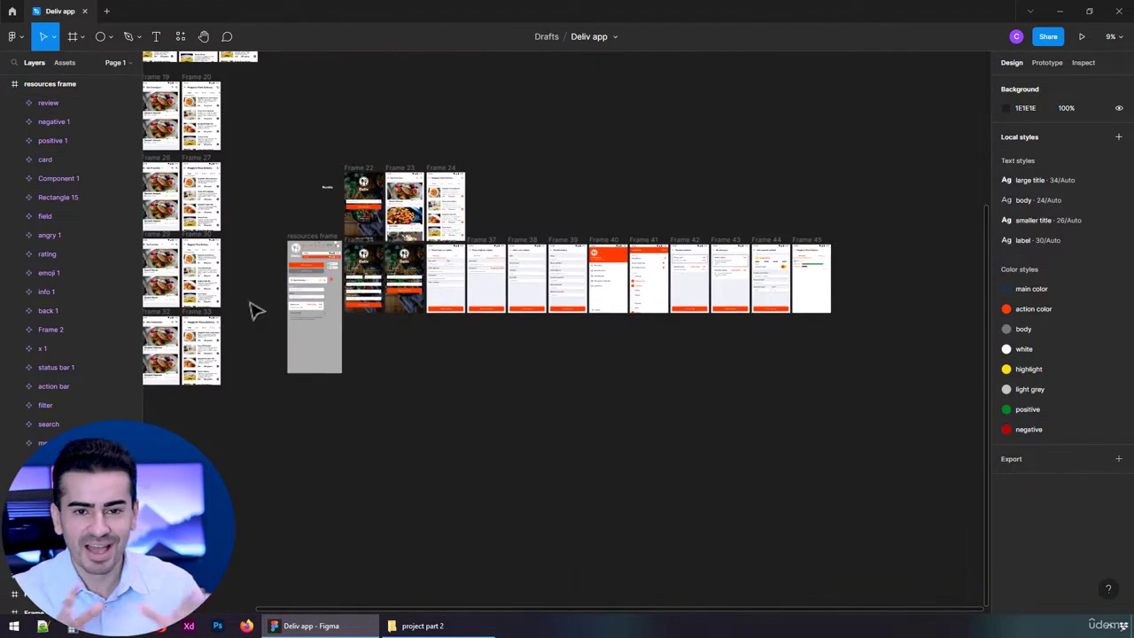
Step: Add a second variant to the review component and name it negative
scroll(286, 330, up, 10)
click(582, 327)
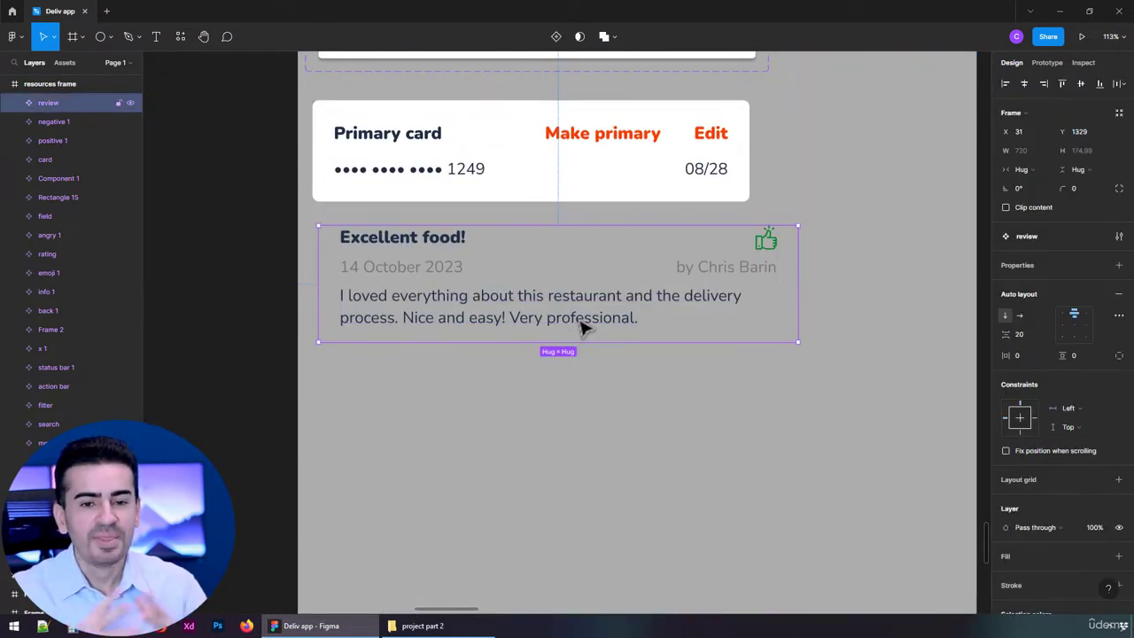
drag(591, 301, 520, 292)
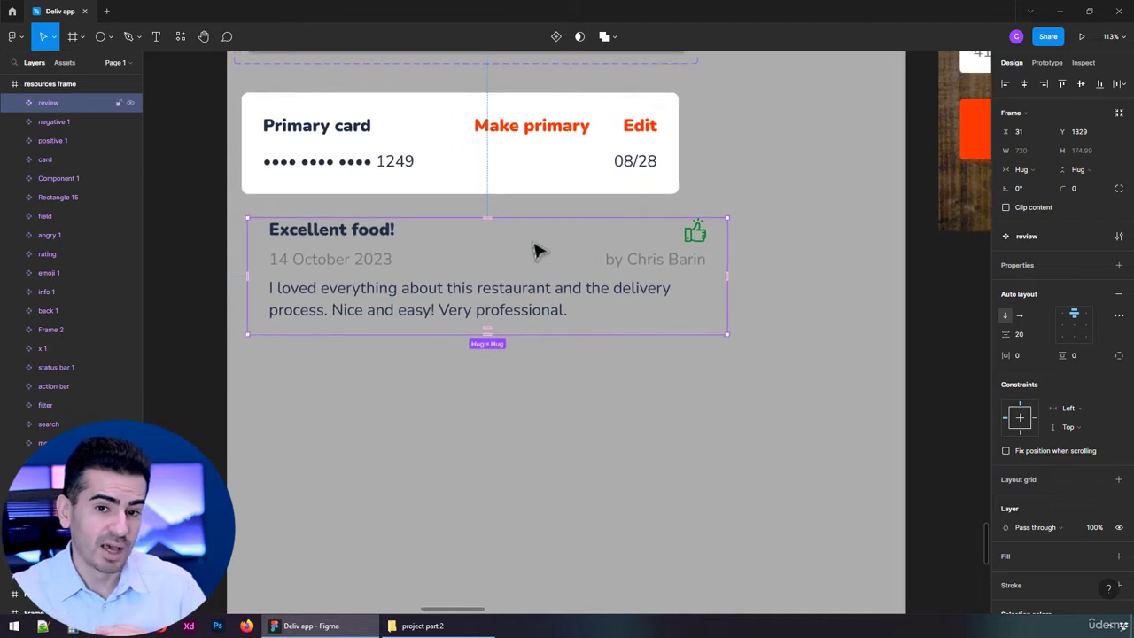
click(556, 36)
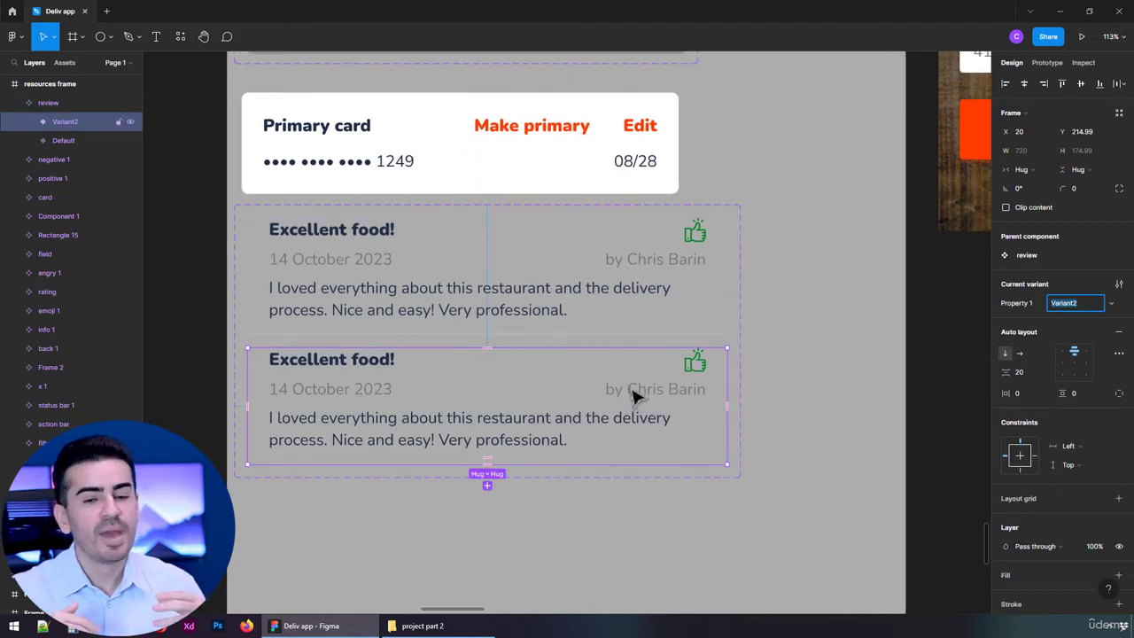
text(negati)
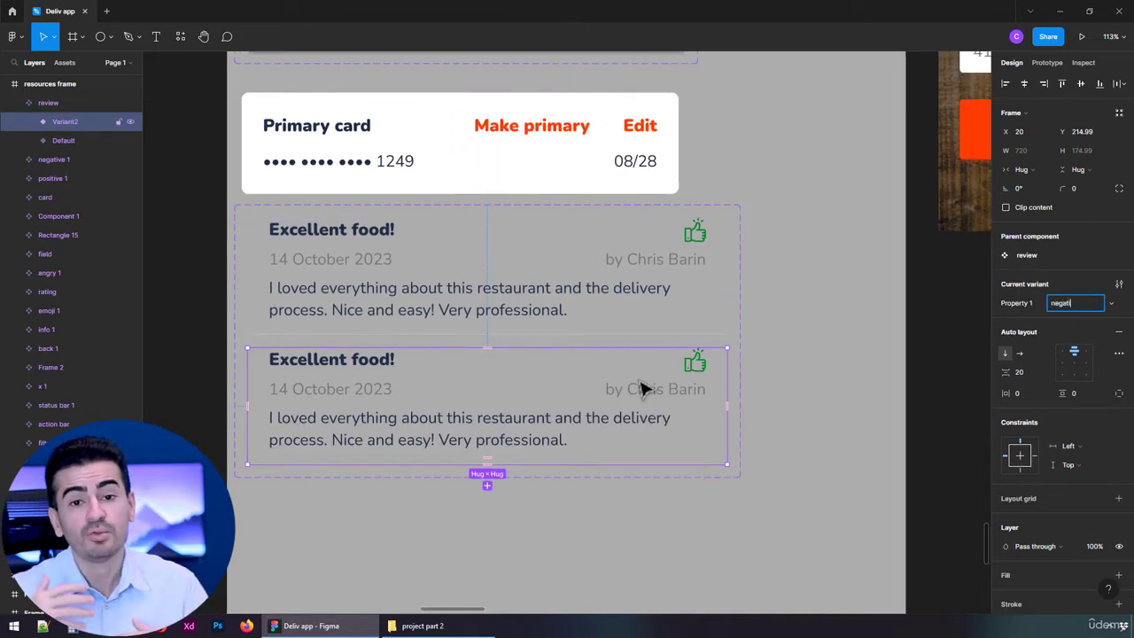
text(ve)
key(Return)
Step: Rename the review component's default variant as positive
click(607, 291)
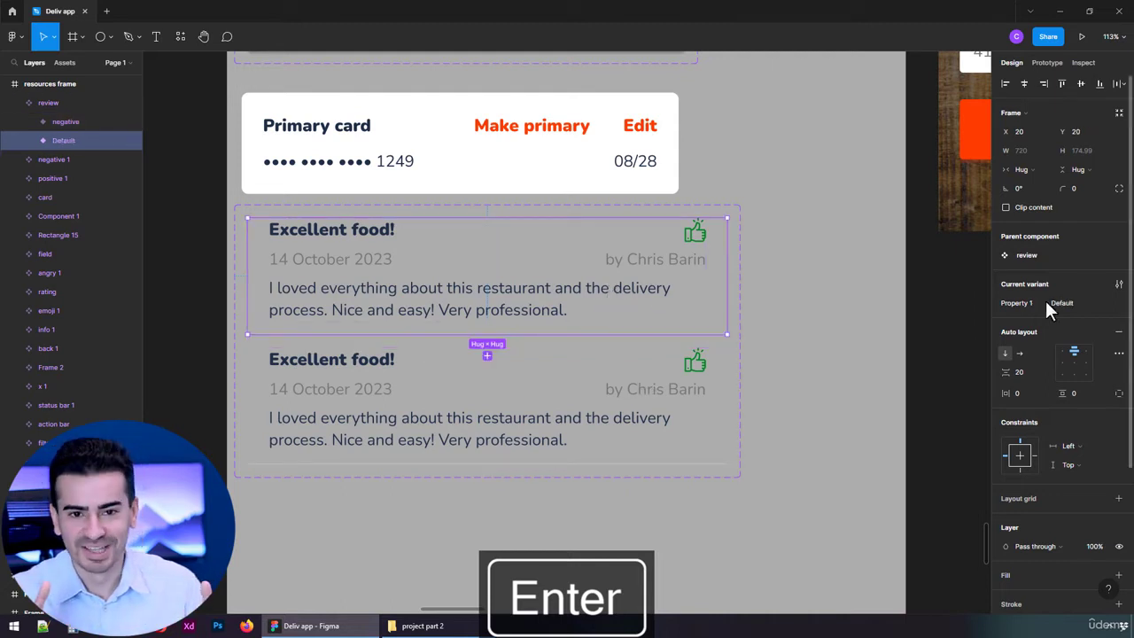
click(1061, 303)
text(positive)
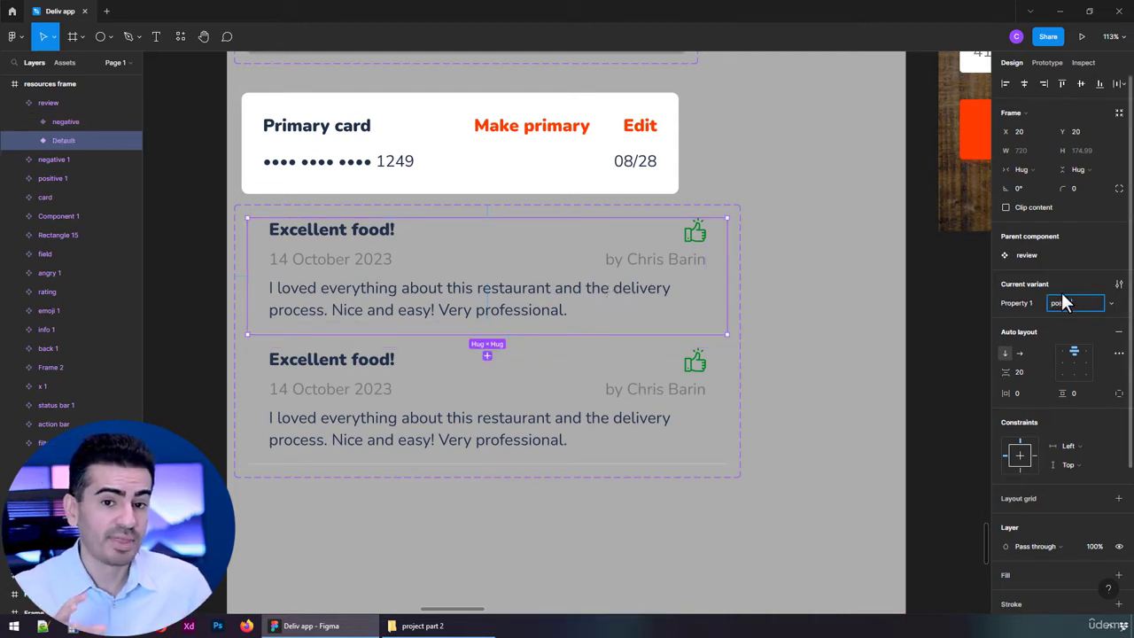
key(Return)
Step: Delete the green thumbs-up icon from the negative review variant
ctrl+click(702, 363)
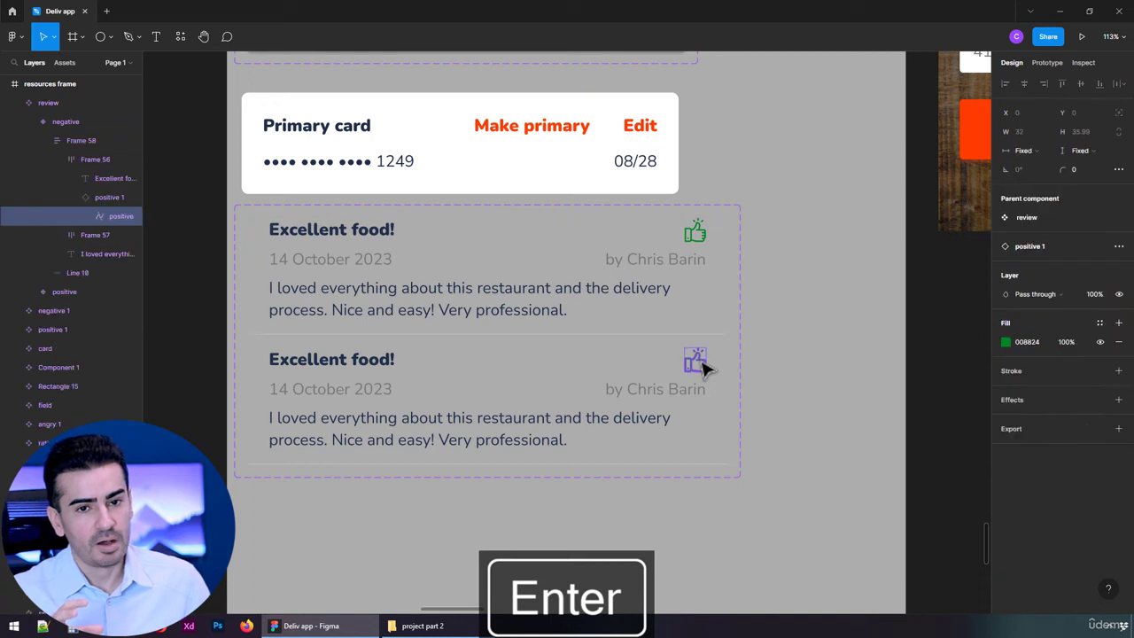
click(90, 198)
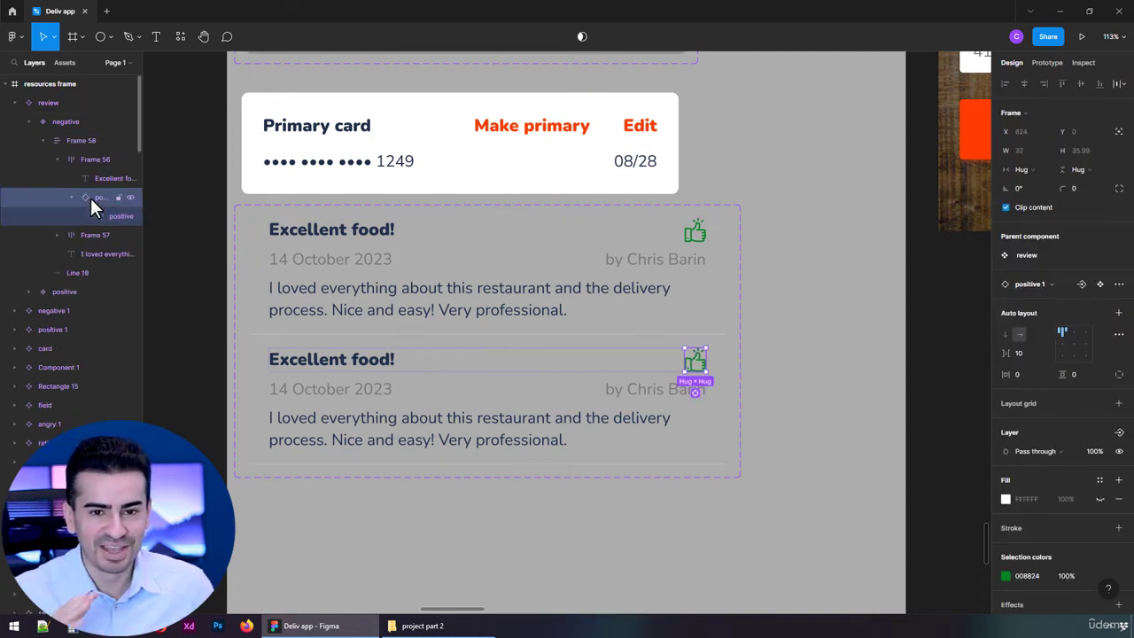
key(Delete)
Step: Insert the negative 1 thumbs-down icon component beside the title in the negative review variant
click(69, 62)
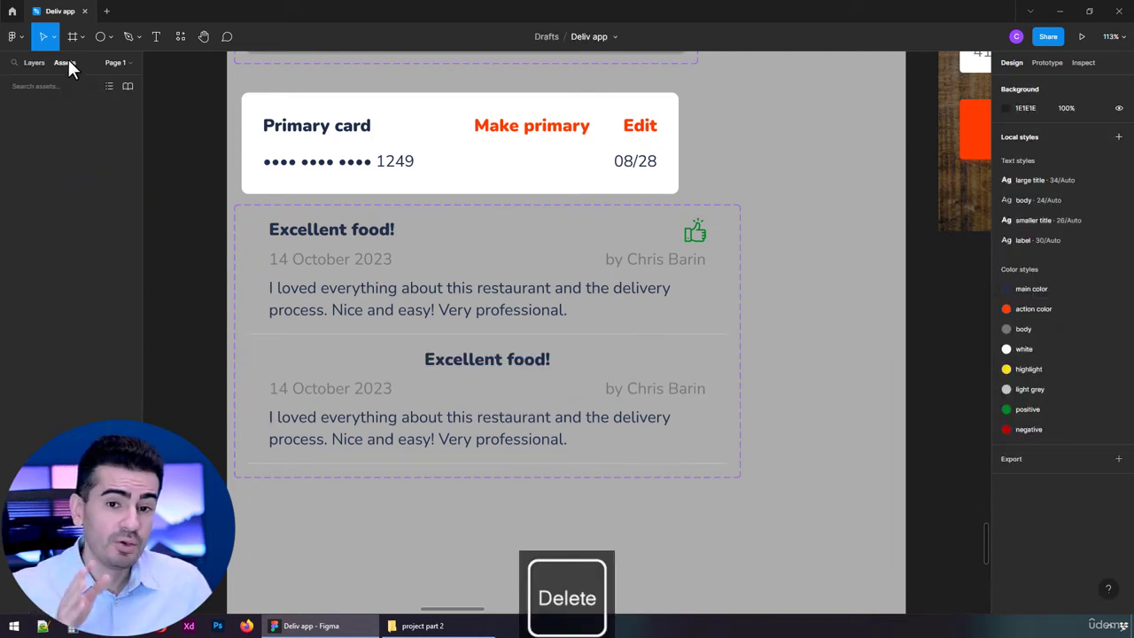
scroll(101, 339, down, 2)
scroll(98, 341, down, 1)
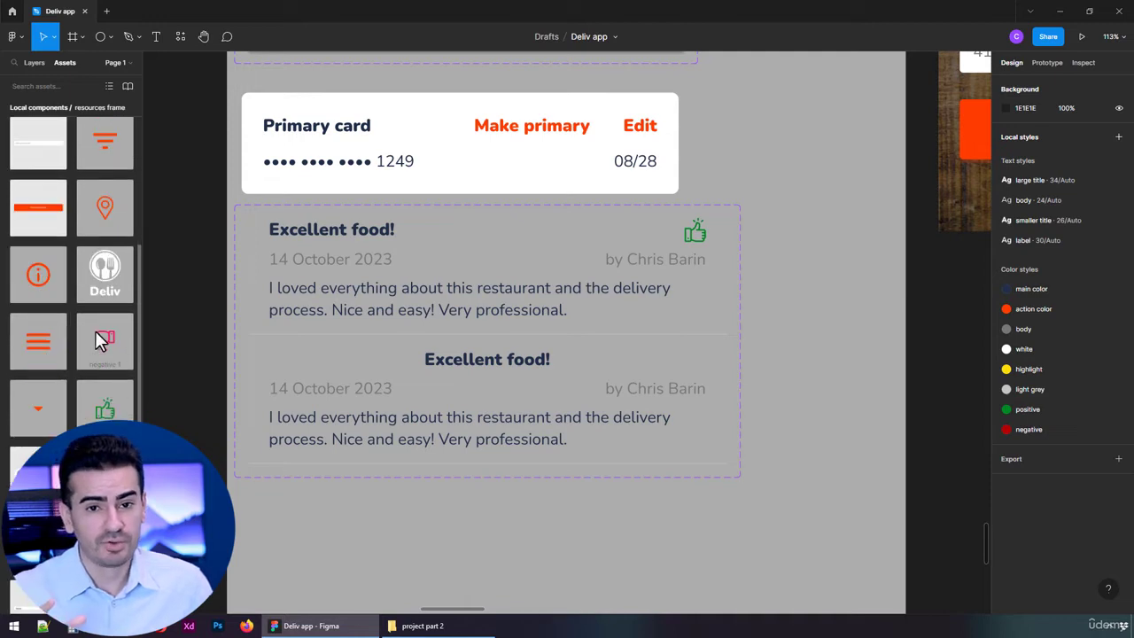
drag(651, 362, 660, 361)
click(824, 367)
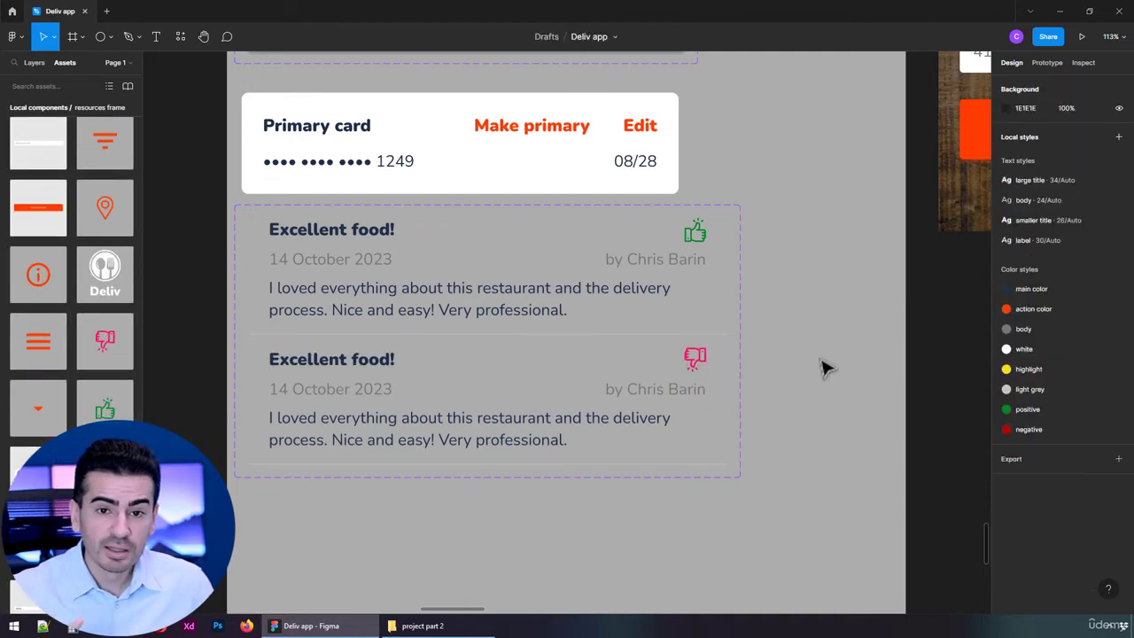
click(688, 368)
click(689, 371)
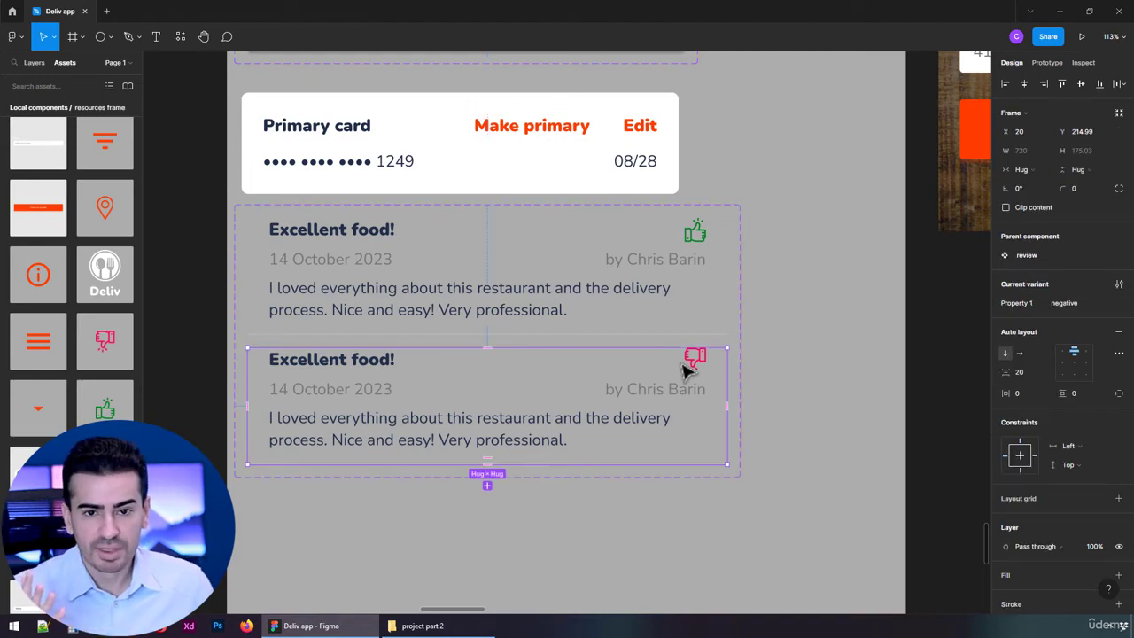
Step: Insert an instance of the review component into the Maggiore Pizza Delivery reviews screen, below the rating bars
scroll(779, 352, down, 10)
click(838, 347)
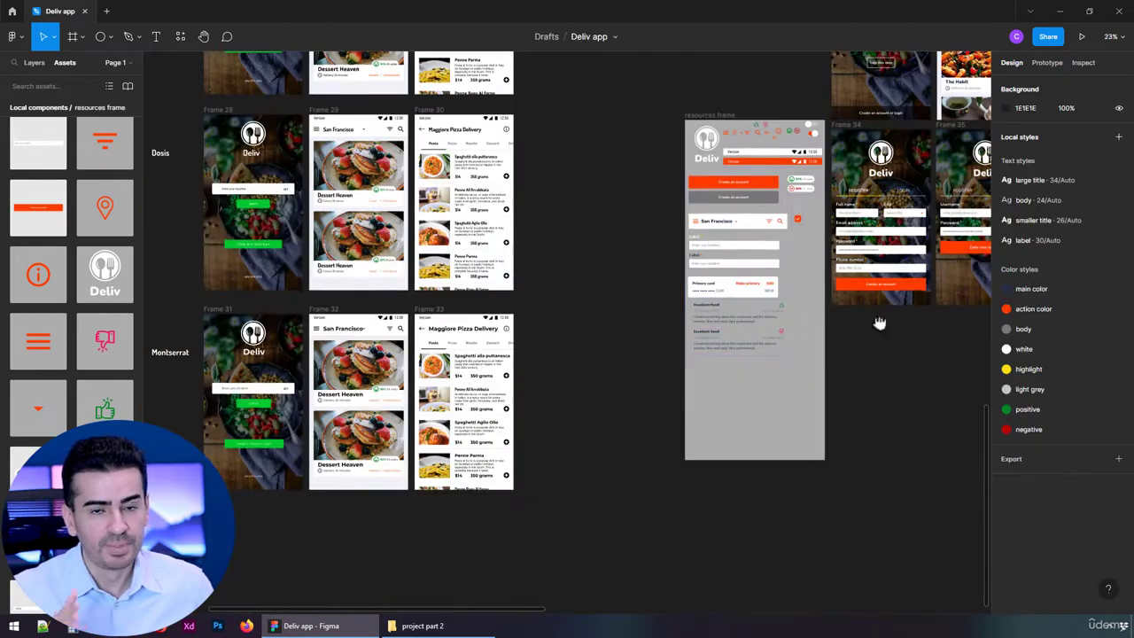
drag(881, 324, 743, 222)
scroll(700, 257, right, 3)
scroll(670, 271, up, 6)
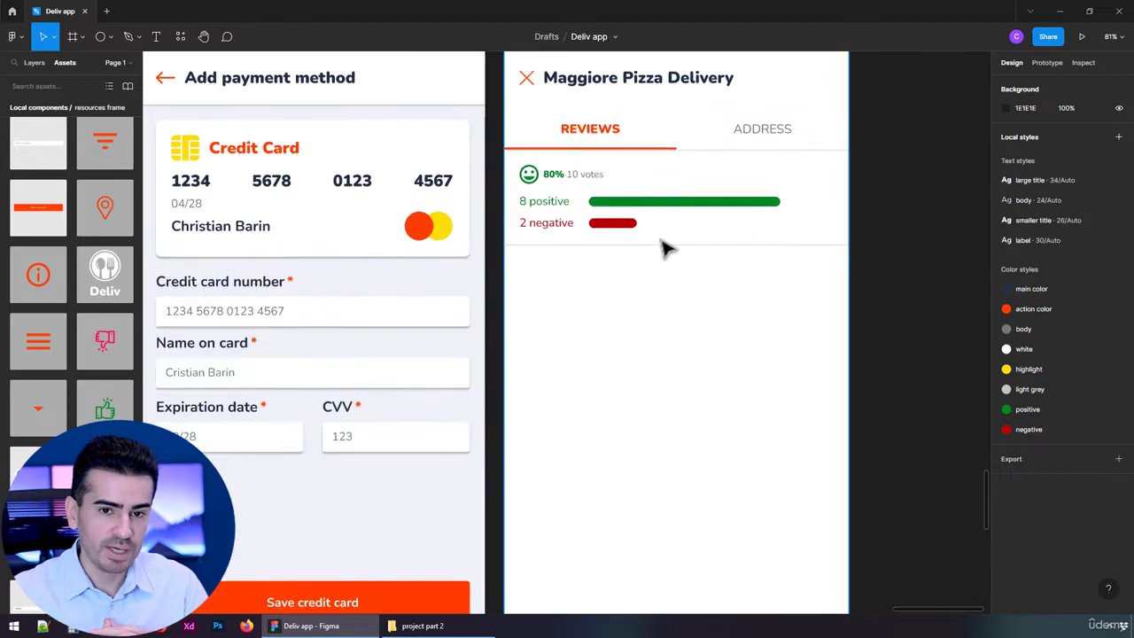
click(604, 204)
scroll(532, 221, right, 3)
scroll(76, 354, down, 2)
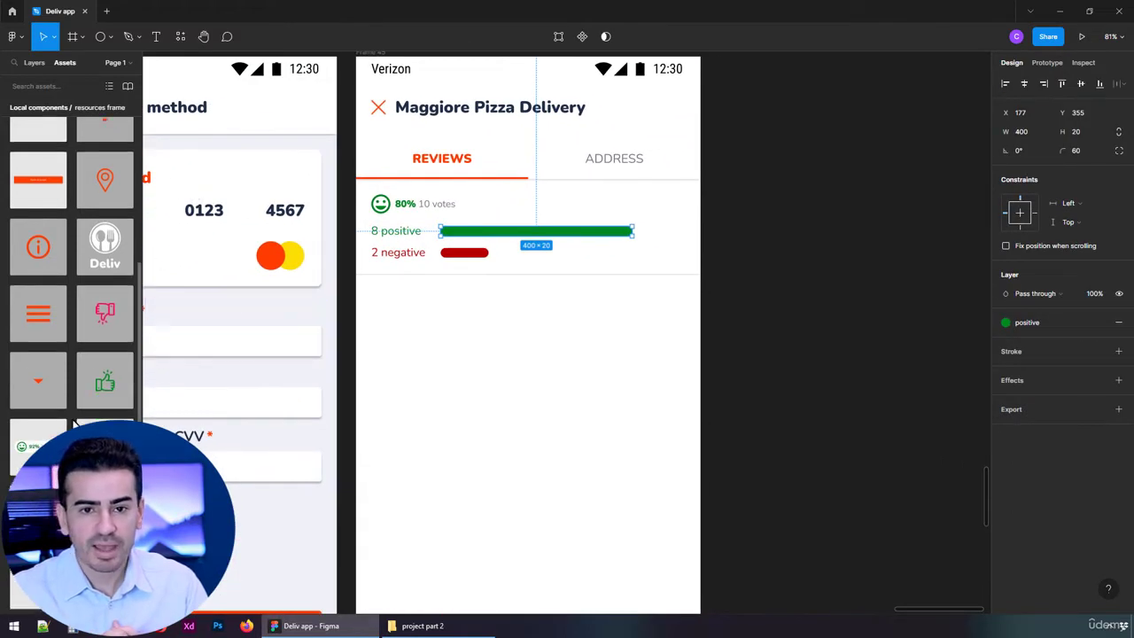
drag(38, 467, 452, 375)
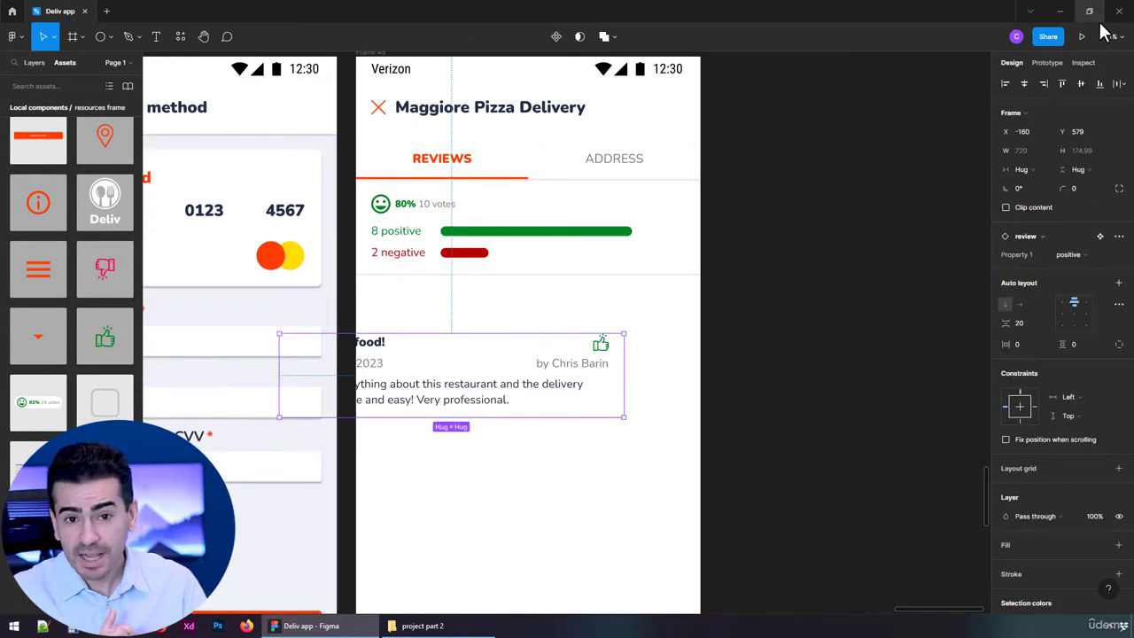
Step: Align the review instance horizontally to the screen at X 0 and move it up to Y 476 below the divider
click(1035, 83)
scroll(576, 336, up, 1)
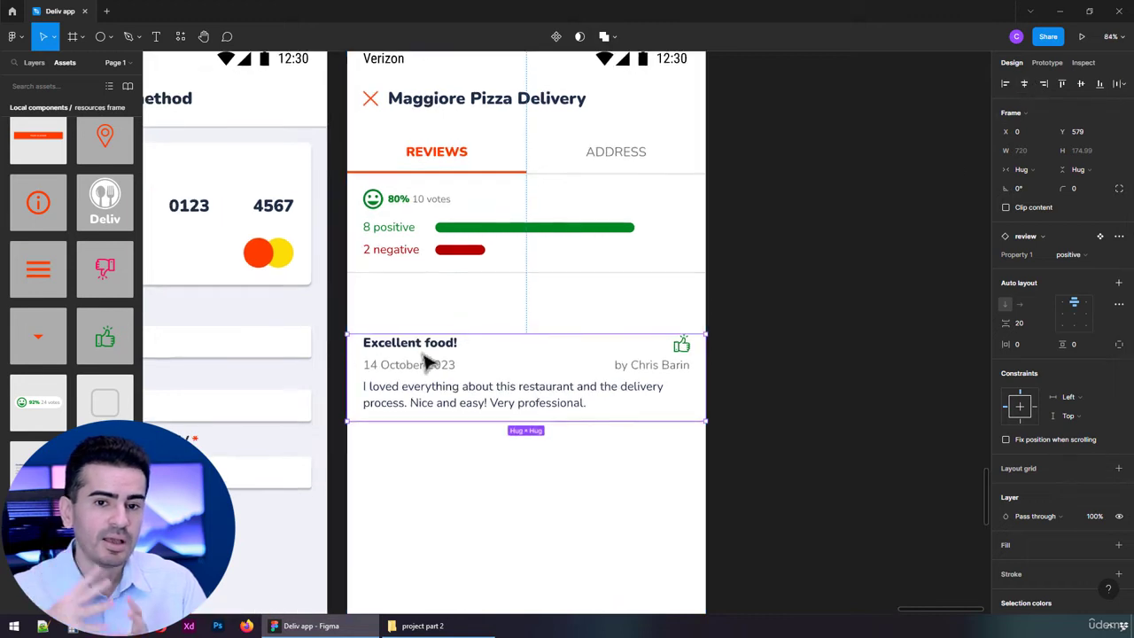
drag(431, 352, 429, 299)
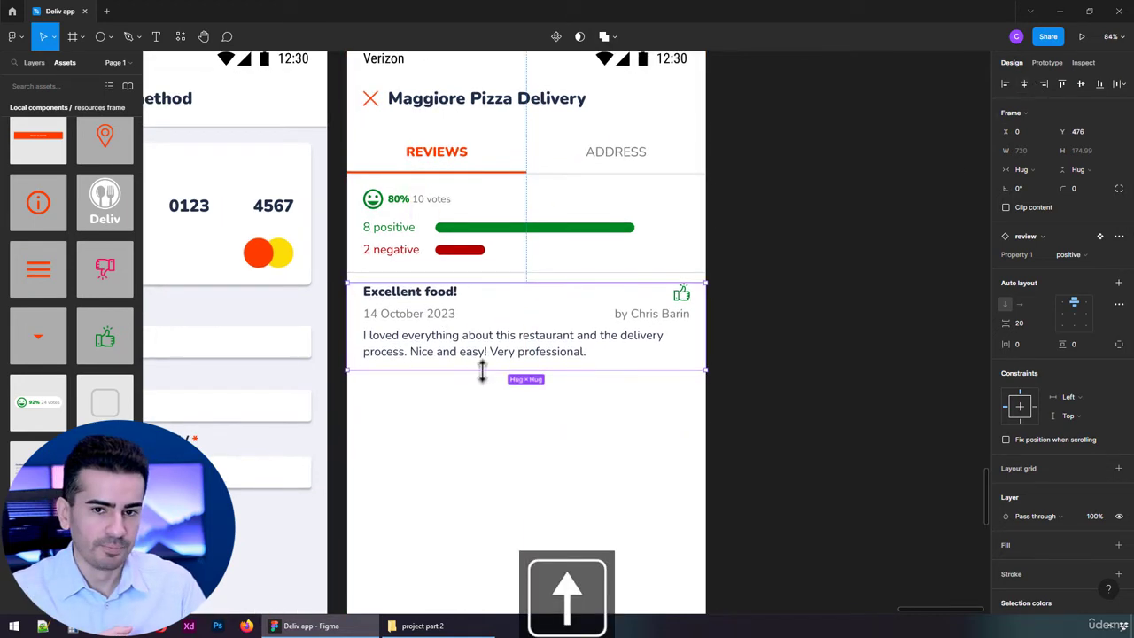
Step: Duplicate the review three times, stacking the copies evenly down the screen
key(ctrl+d)
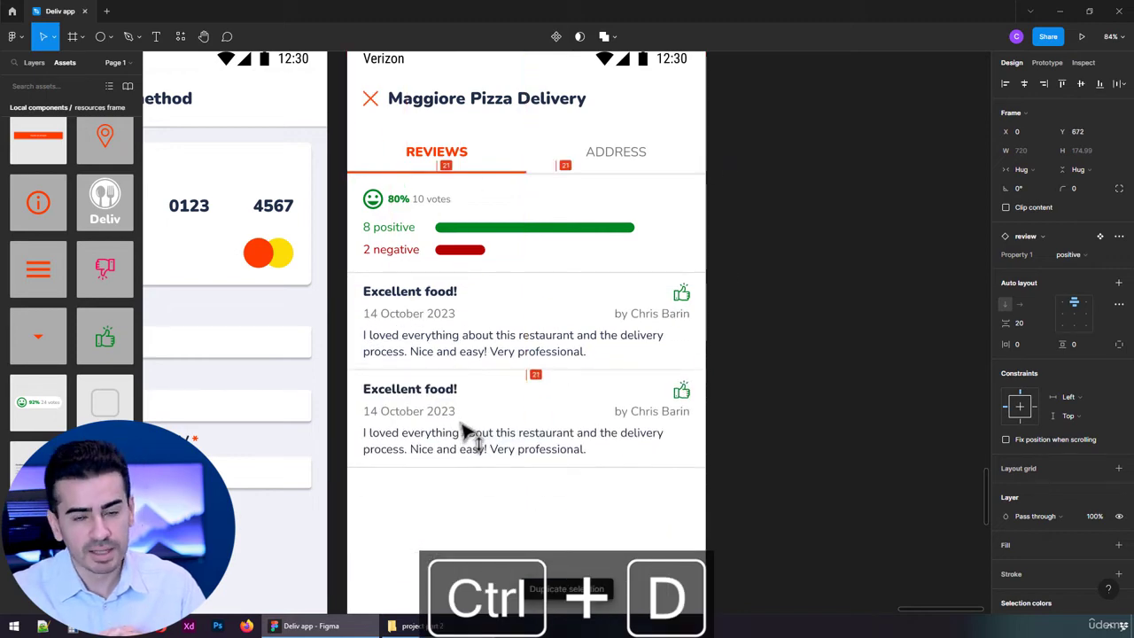
key(ctrl+d)
scroll(481, 496, down, 3)
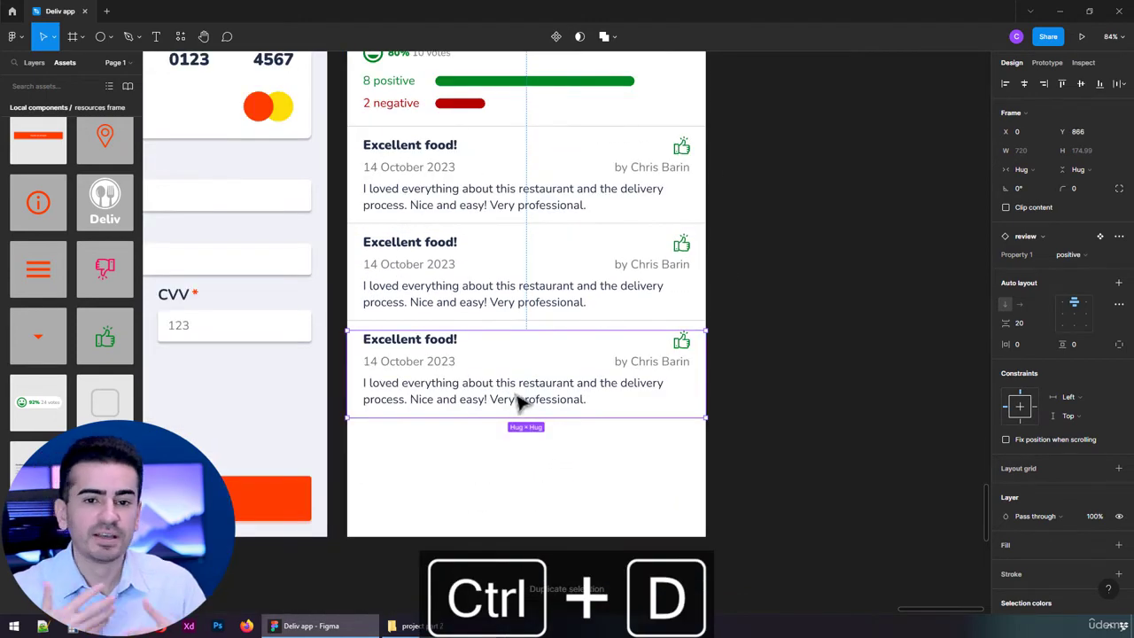
key(ctrl+d)
Step: Switch the second review in the list to the negative variant
click(646, 254)
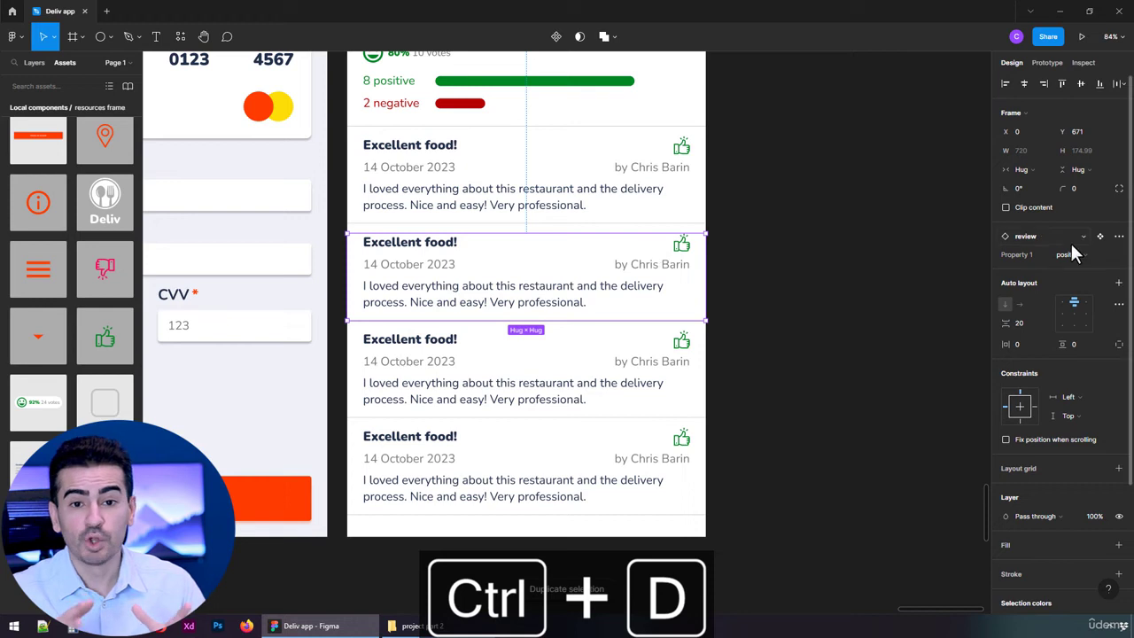
click(1072, 252)
click(1081, 270)
click(863, 301)
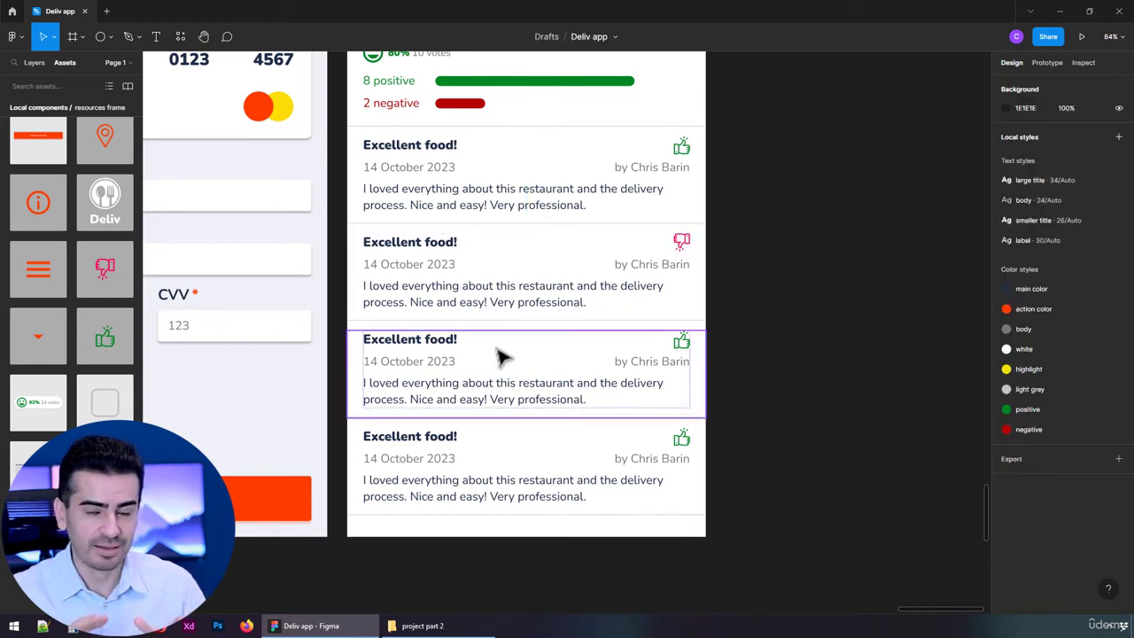
Step: Try to extend the second review's body text with three extra lines of filler characters
click(592, 303)
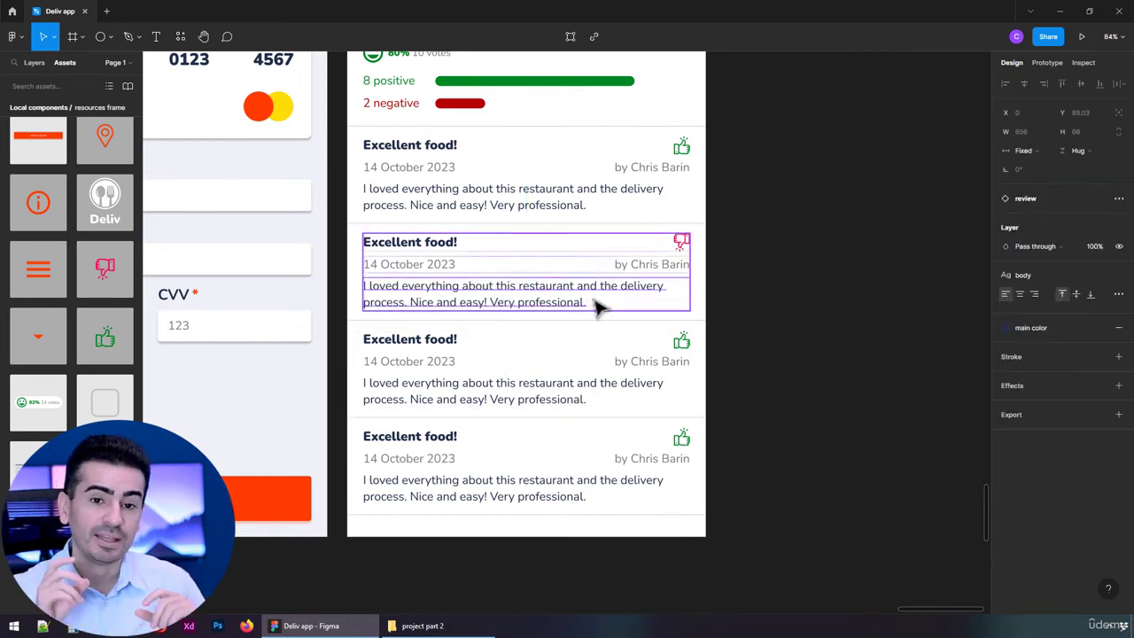
double_click(580, 301)
double_click(577, 298)
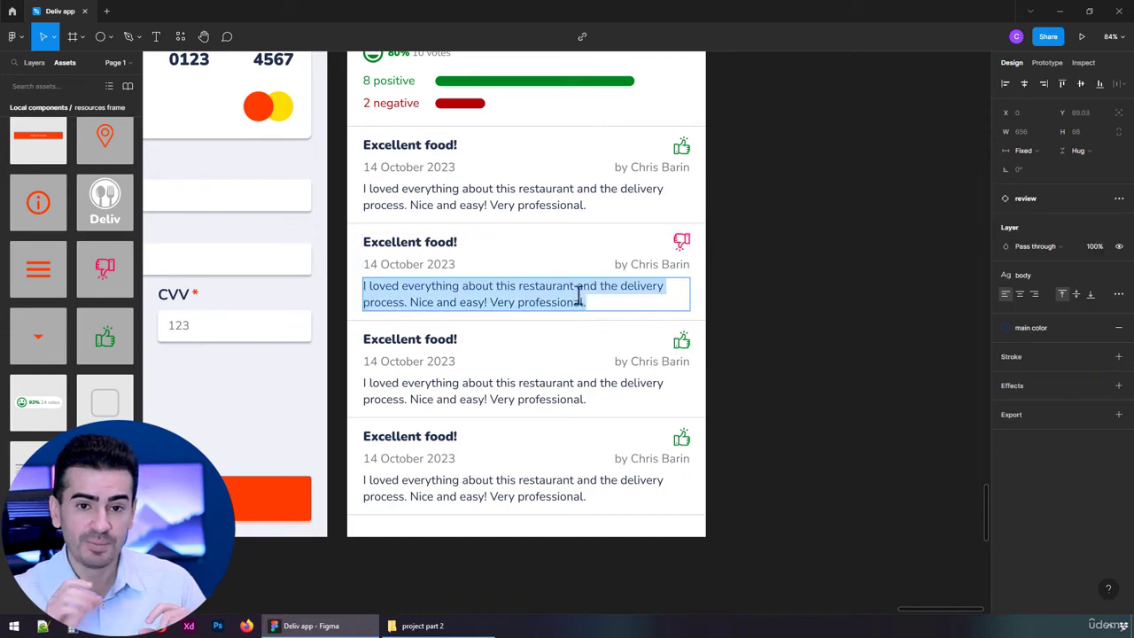
click(592, 302)
key(Return)
text(gfdgfdgfdgfd)
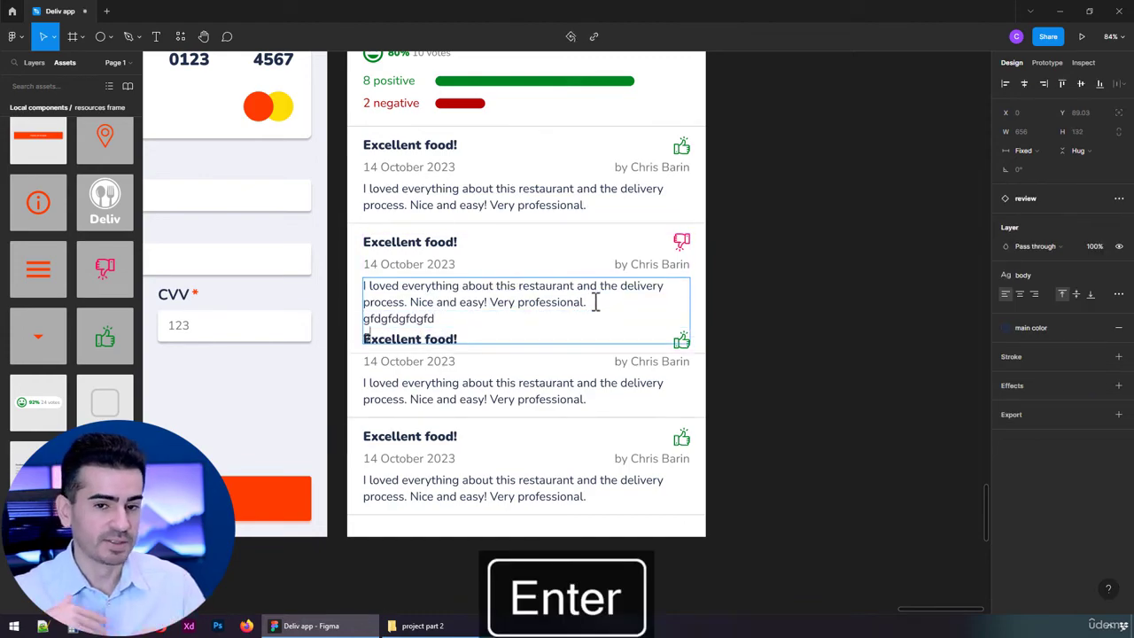
key(Return)
text(gfdgfd)
key(Return)
text(gfdgdfgdf)
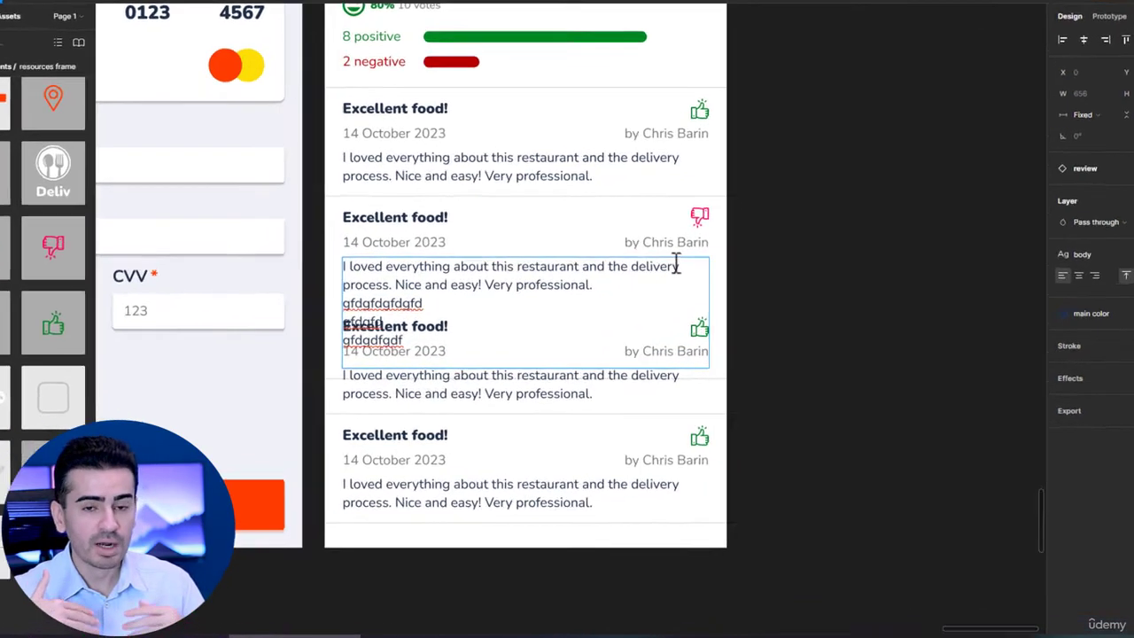
key(Escape)
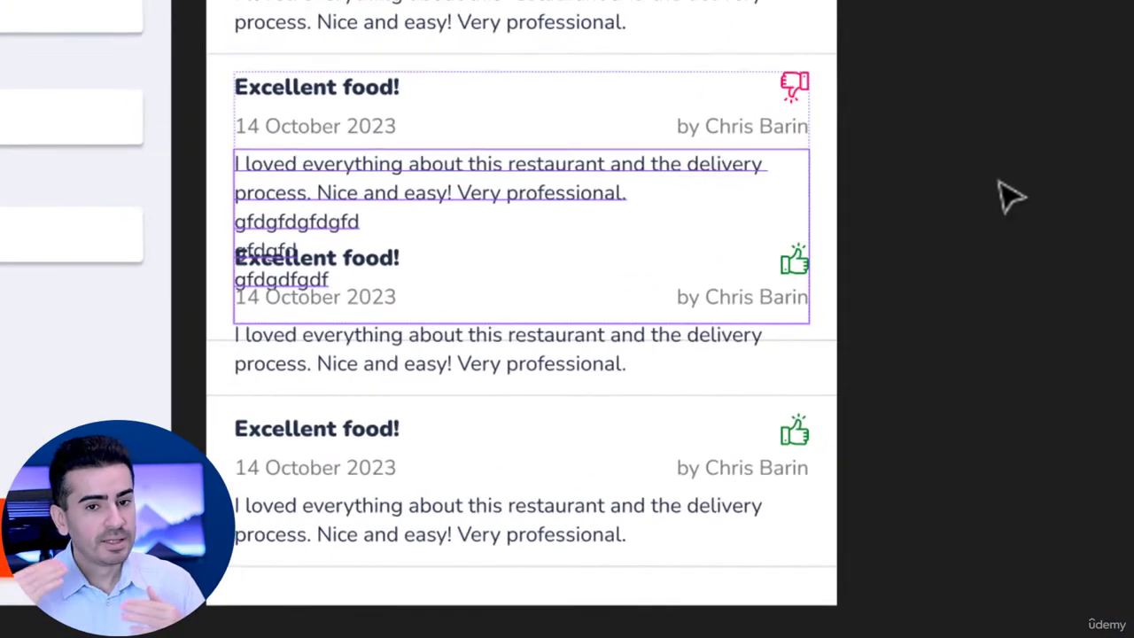
key(Escape)
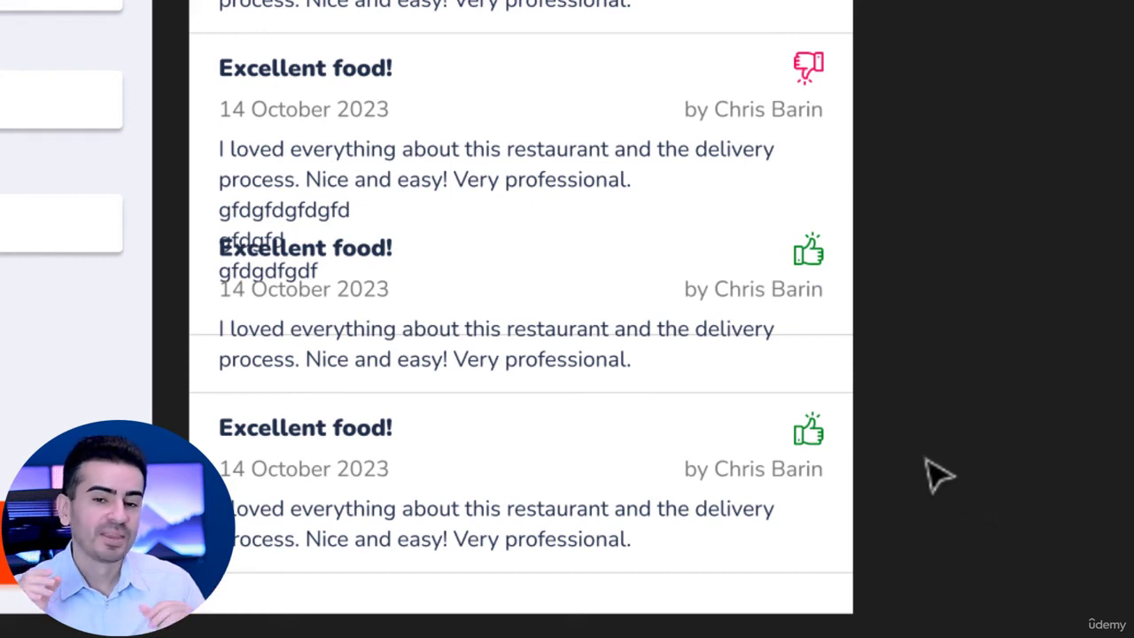
Step: Undo the filler lines added to the second review's body text and deselect it
key(ctrl+z)
key(ctrl+z)
key(ctrl+z)
key(ctrl+z)
key(ctrl+z)
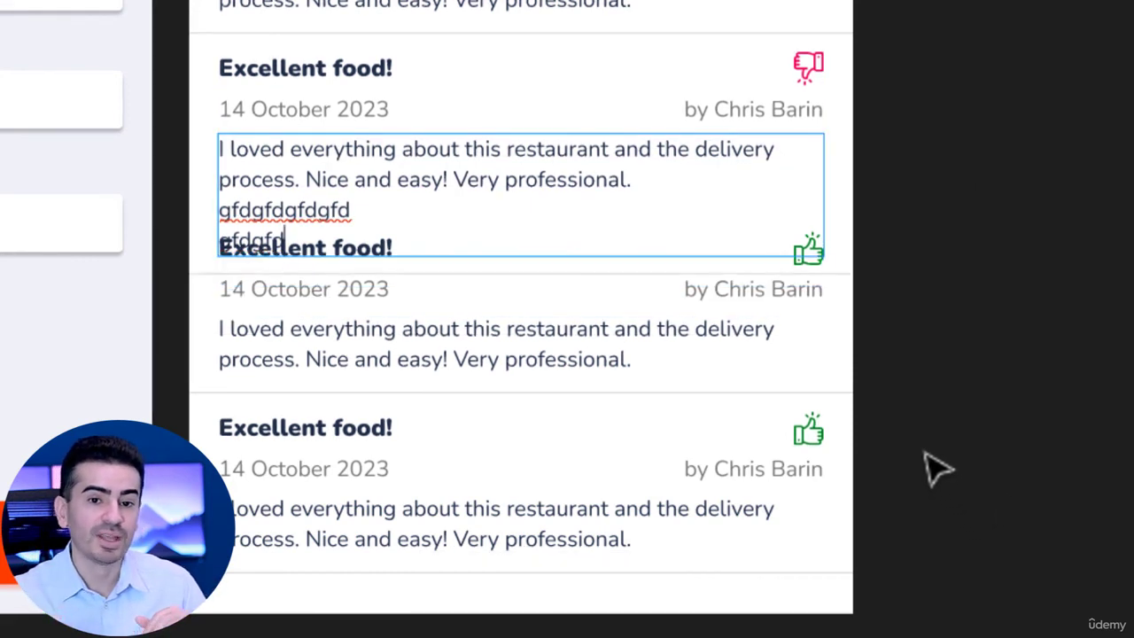
click(944, 305)
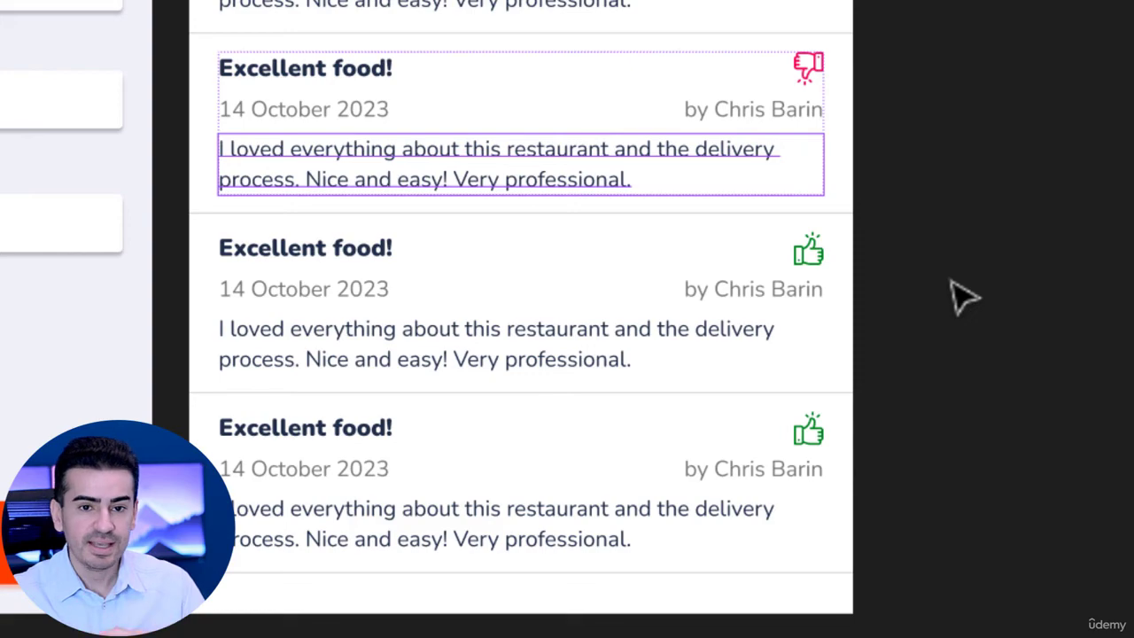
click(953, 282)
Step: Select all four review instances on the reviews screen and wrap them in a vertical auto layout frame
drag(788, 131, 453, 538)
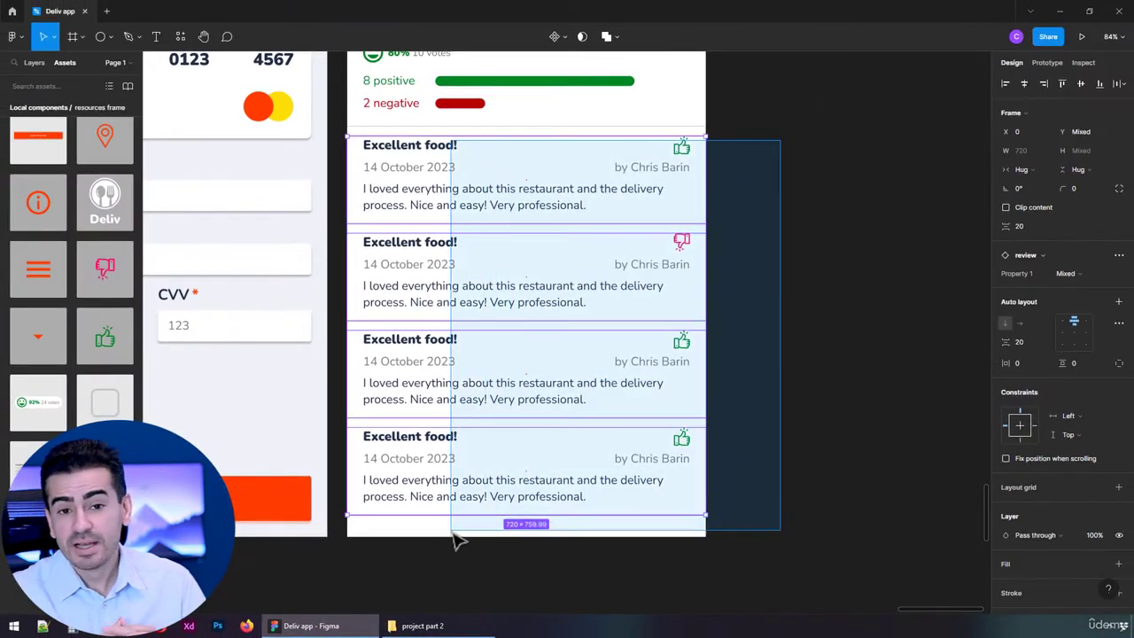
click(17, 51)
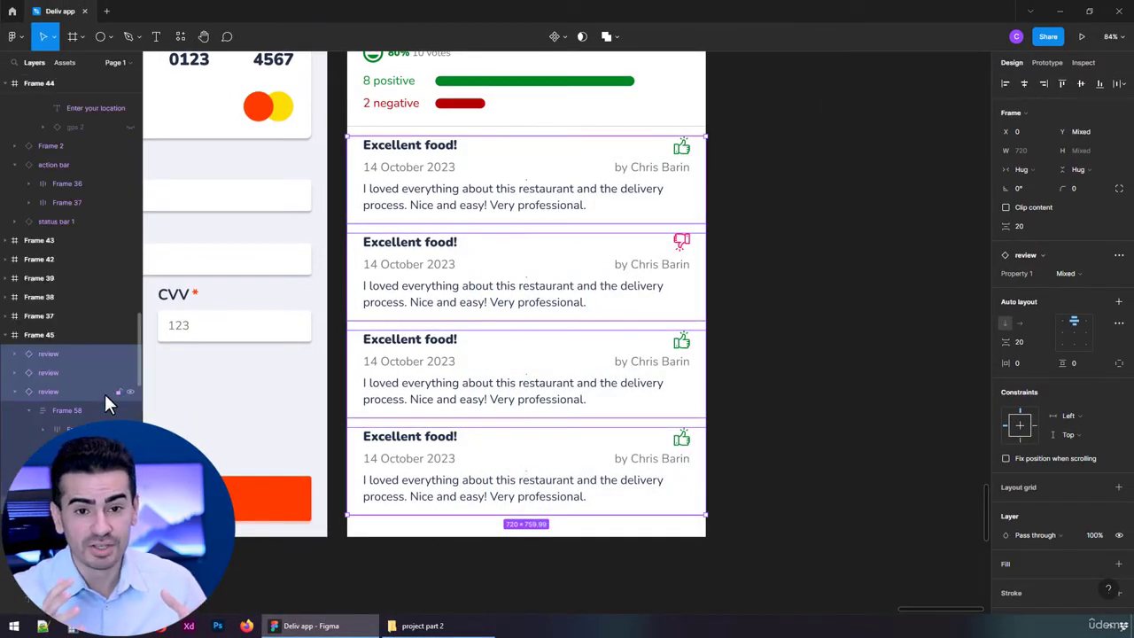
key(shift+a)
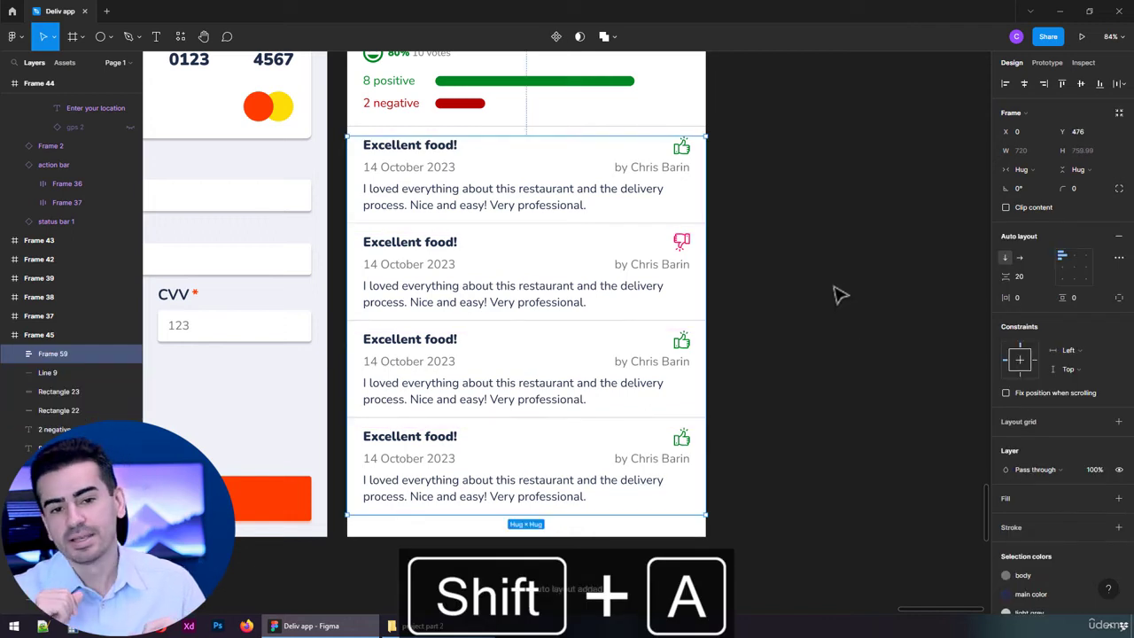
Step: Add a new line reading "Great stuff!" at the end of the second review's body text
double_click(590, 299)
double_click(600, 302)
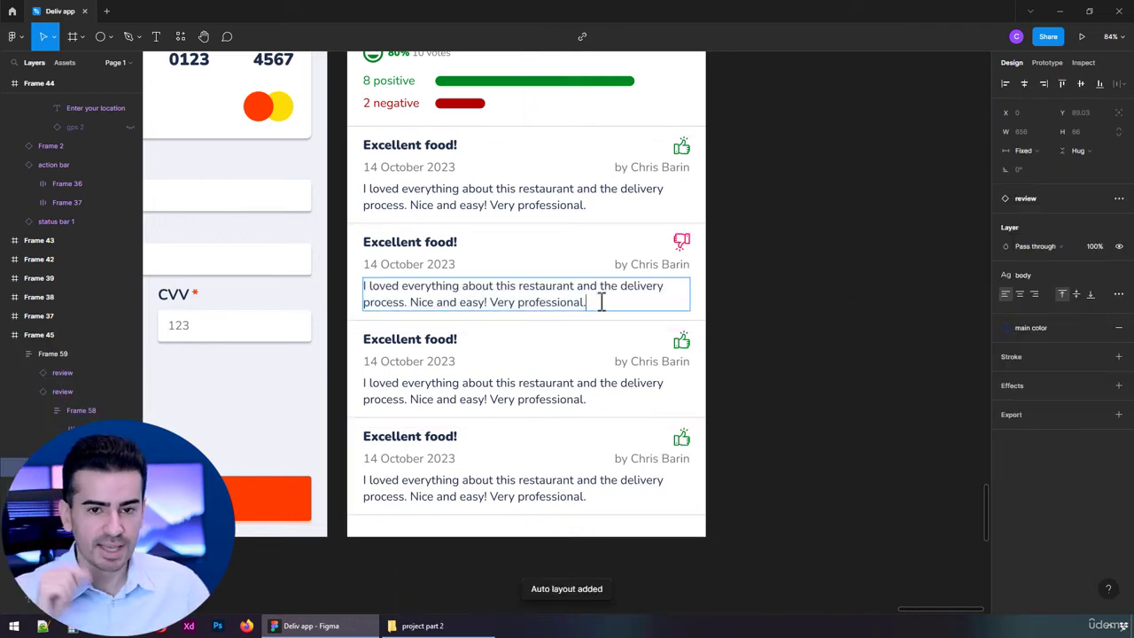
key(Return)
text(Great stuf)
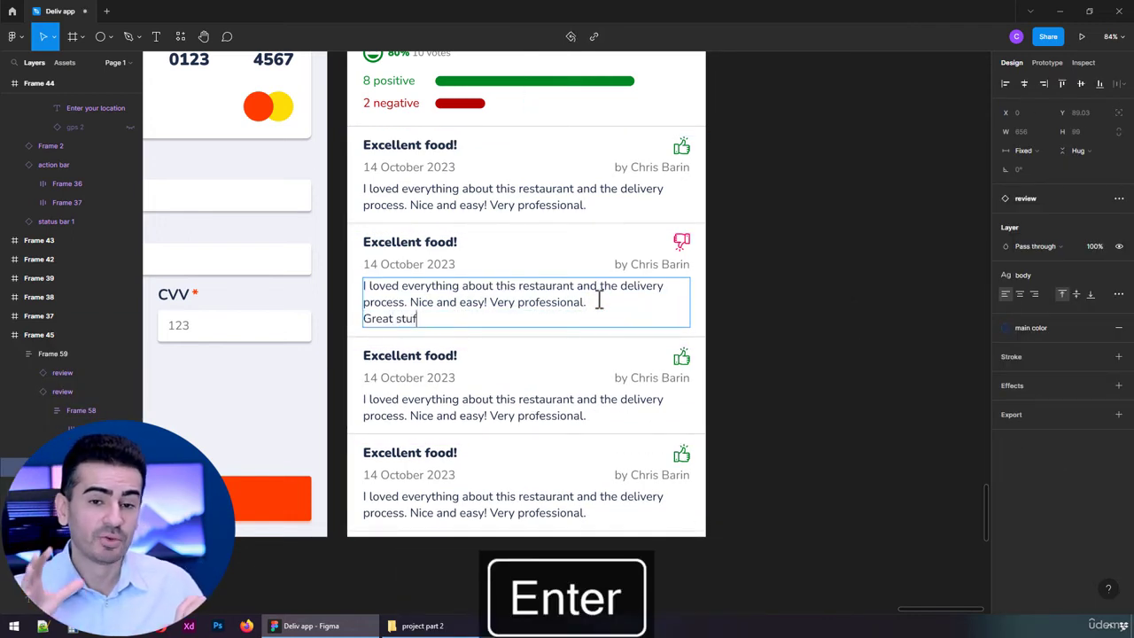
text(f!)
Step: Replace the third review's body text with "Quite nice" and its title with "Decent"
click(512, 399)
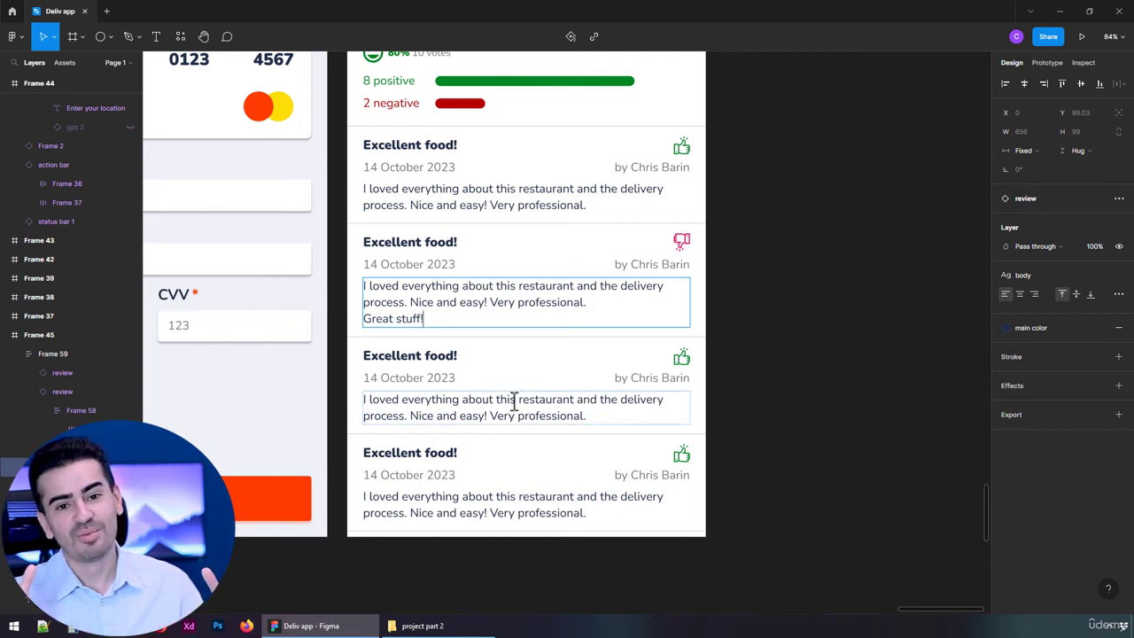
key(ctrl+a)
text(Quit)
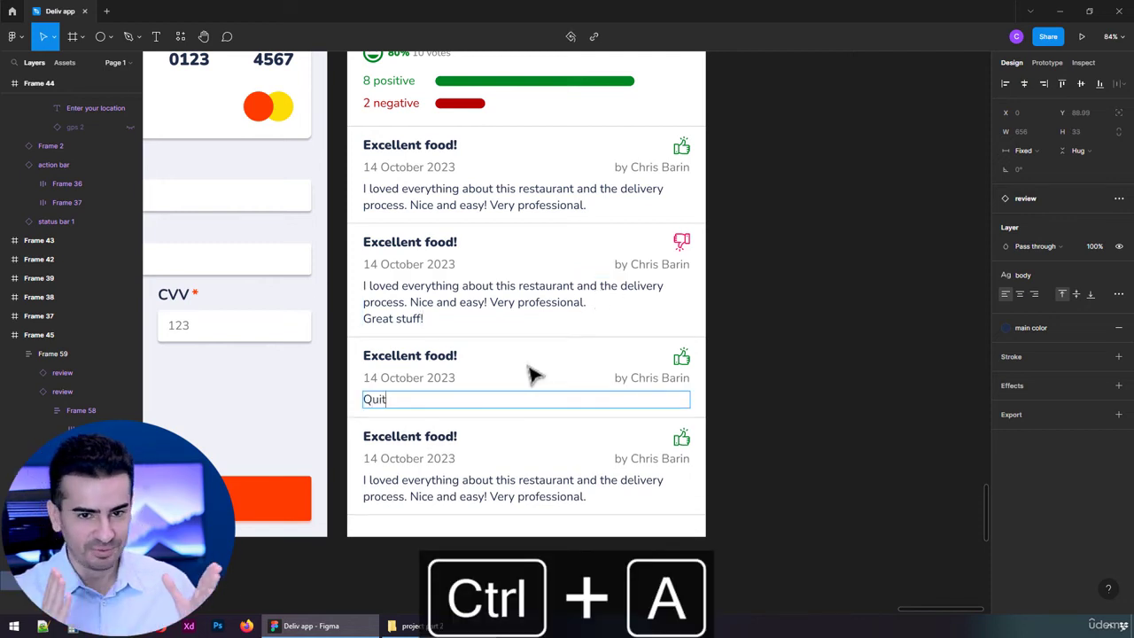
text(e nice)
click(428, 355)
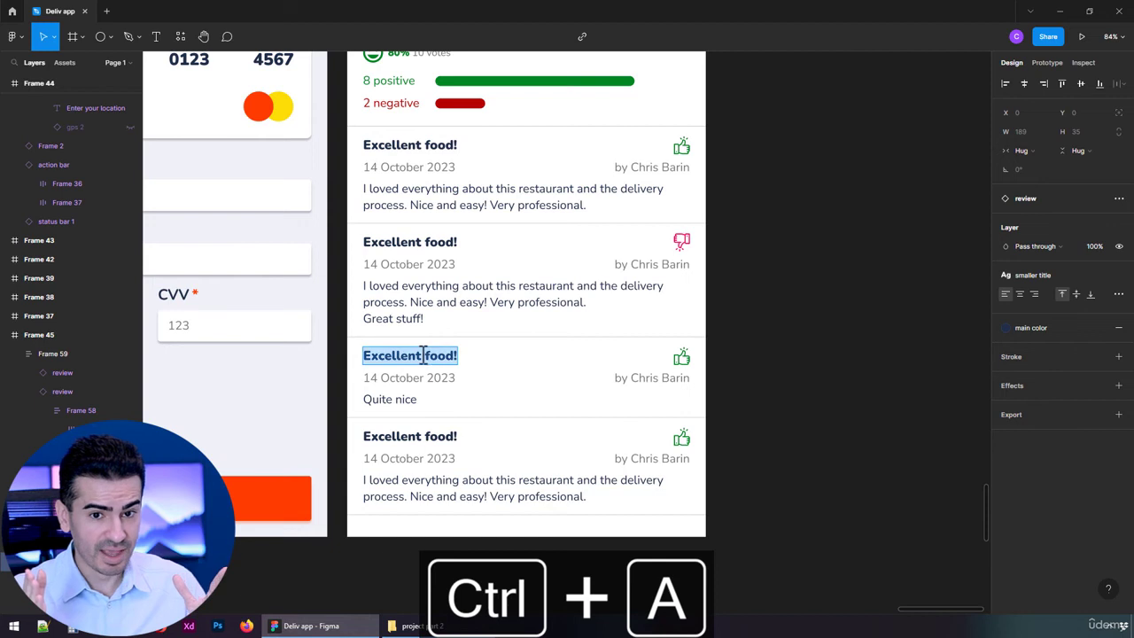
text(Decent)
key(Escape)
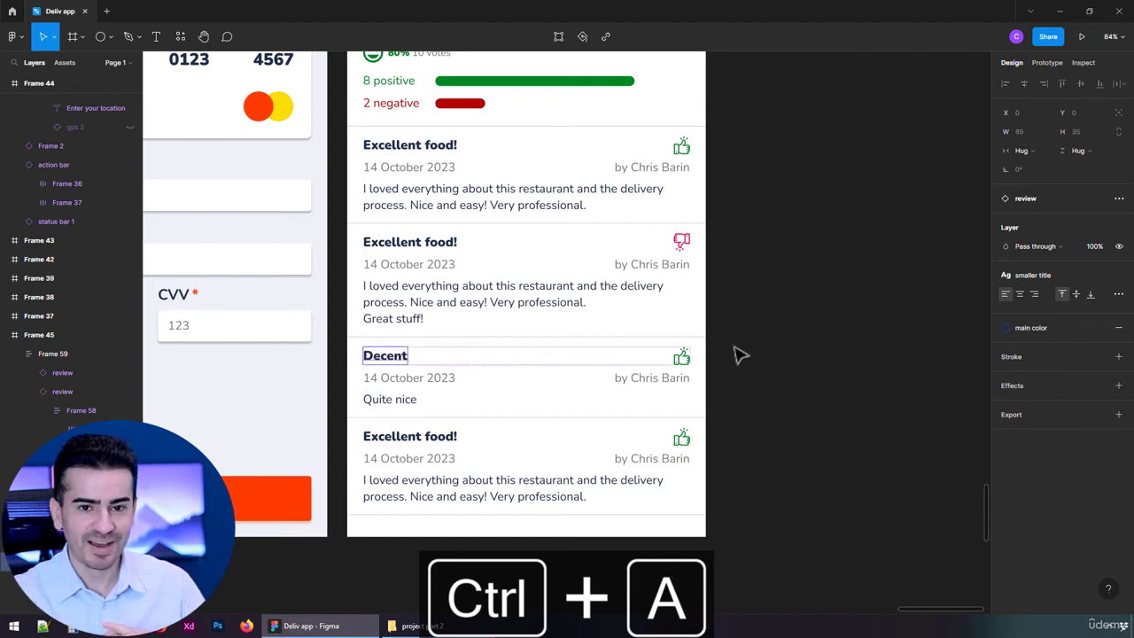
click(886, 314)
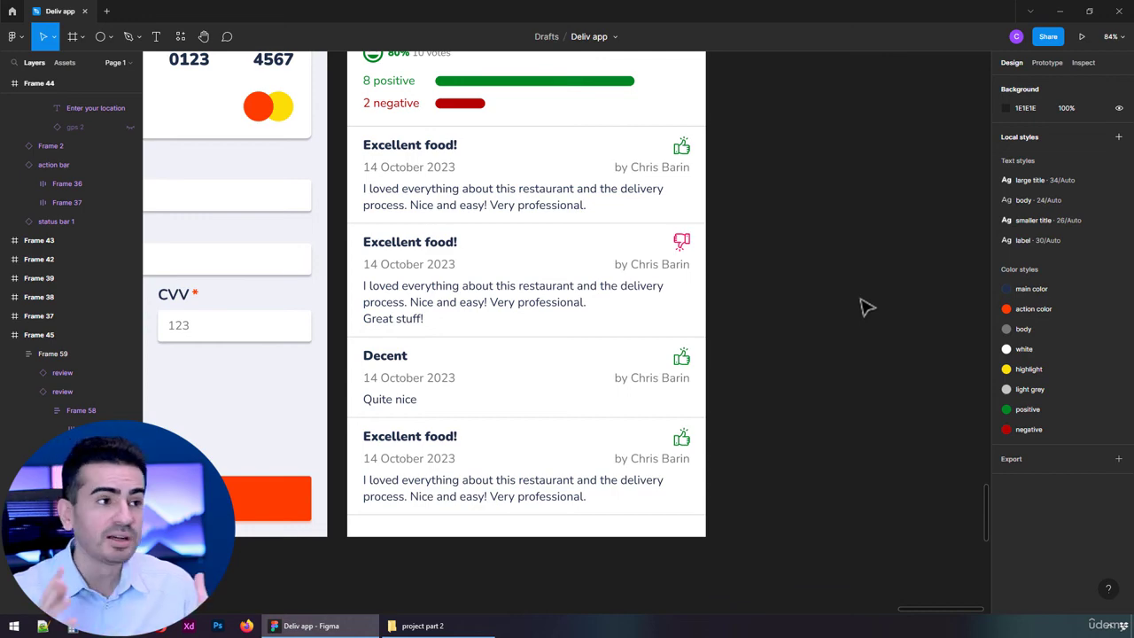
Step: In the resources frame, apply the positive color style to the title of the review component's positive variant
scroll(854, 313, down, 4)
drag(337, 417, 906, 372)
drag(397, 367, 776, 404)
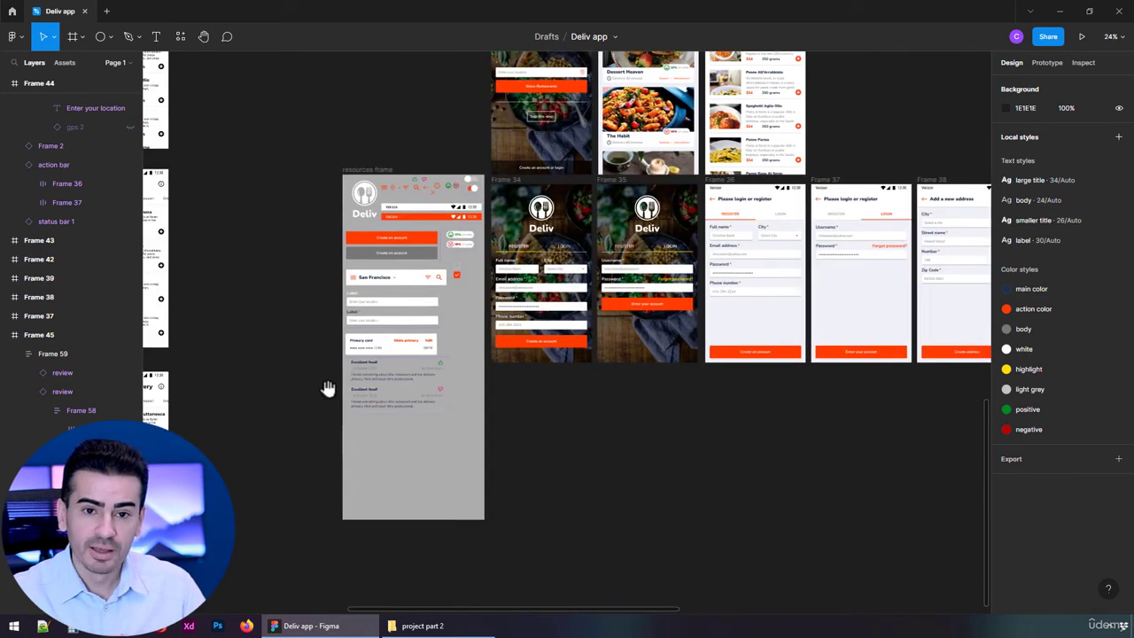
scroll(328, 388, up, 6)
click(423, 332)
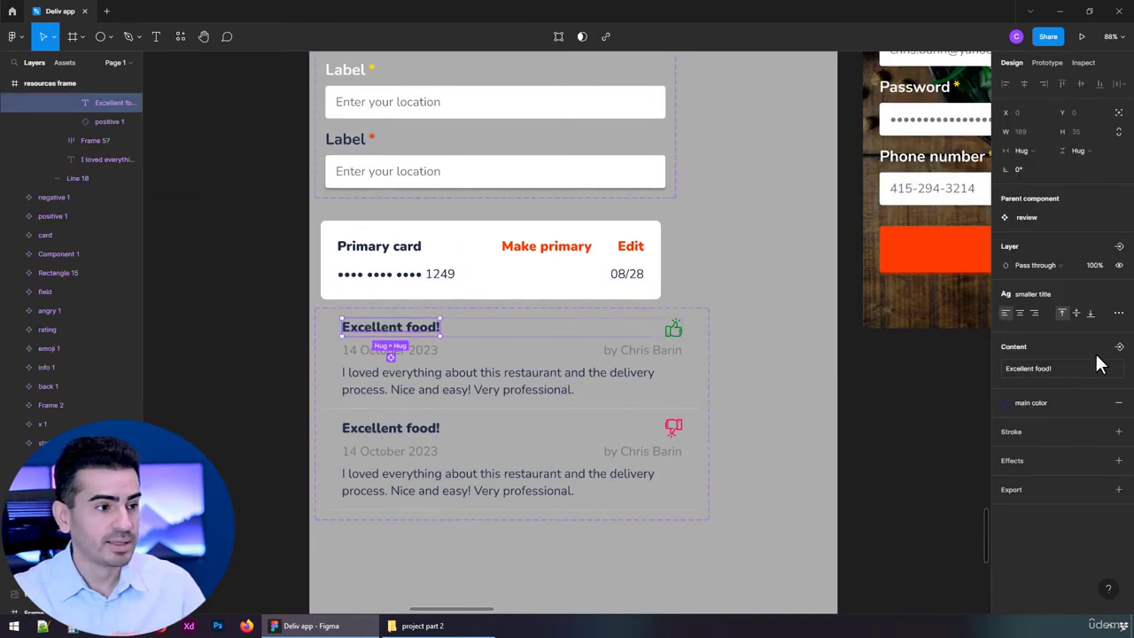
click(1100, 404)
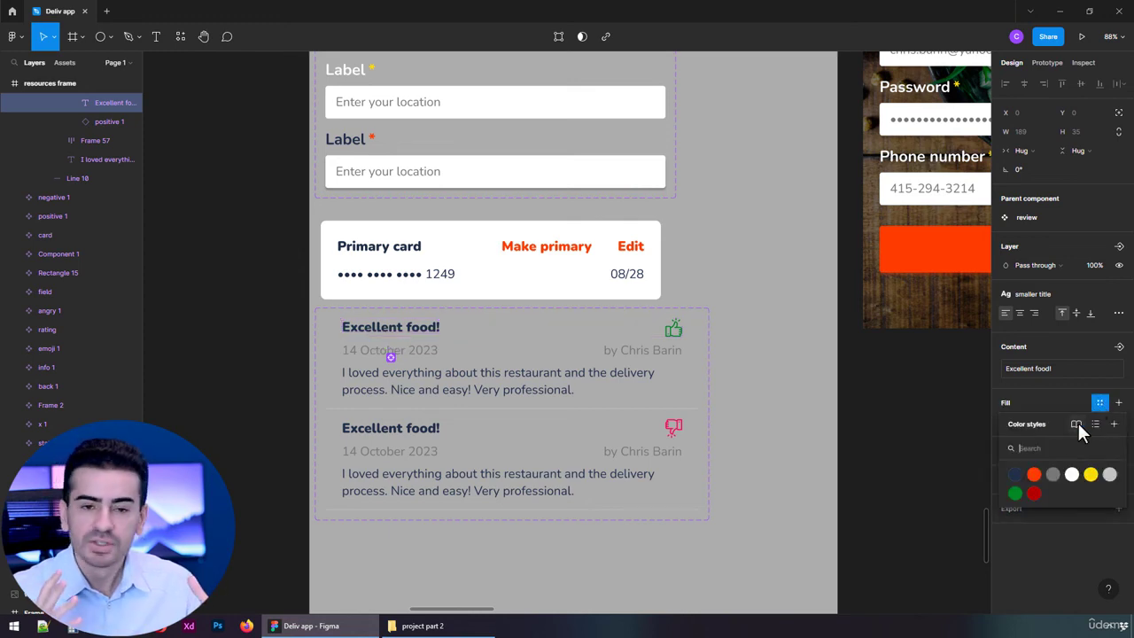
click(1016, 492)
Step: Apply the negative color style to the title of the review component's negative variant
click(435, 431)
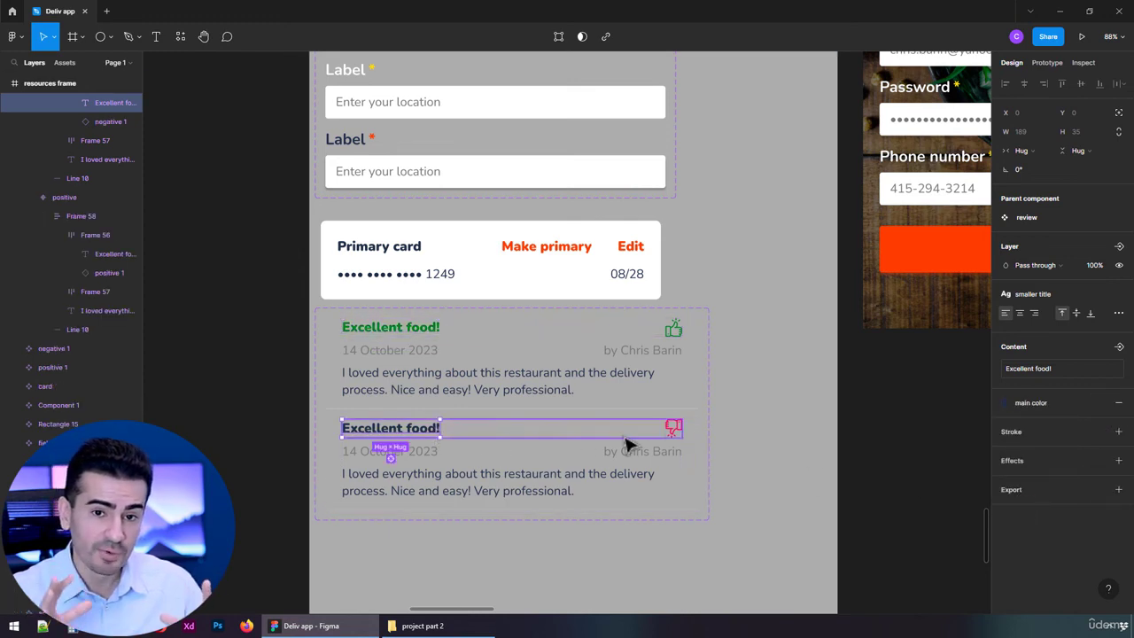
click(1099, 403)
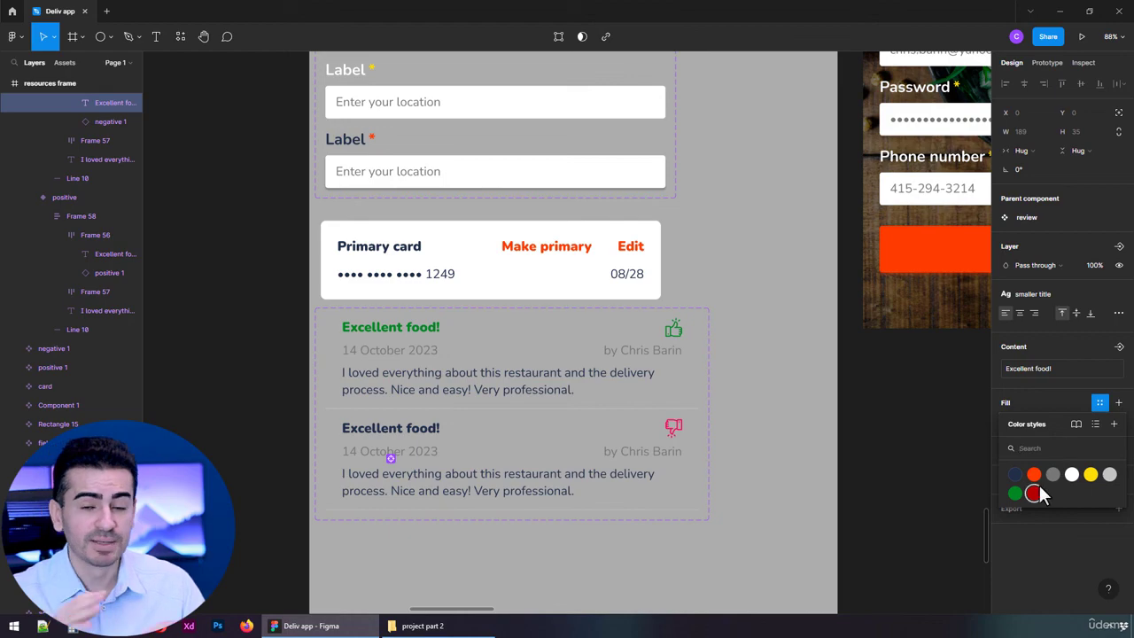
click(1035, 493)
click(826, 466)
Step: Return to the Maggiore Pizza Delivery reviews screen and examine the title colors and thumb icons of the review instances
scroll(822, 466, down, 5)
drag(966, 241, 620, 263)
scroll(567, 319, up, 5)
scroll(510, 363, down, 1)
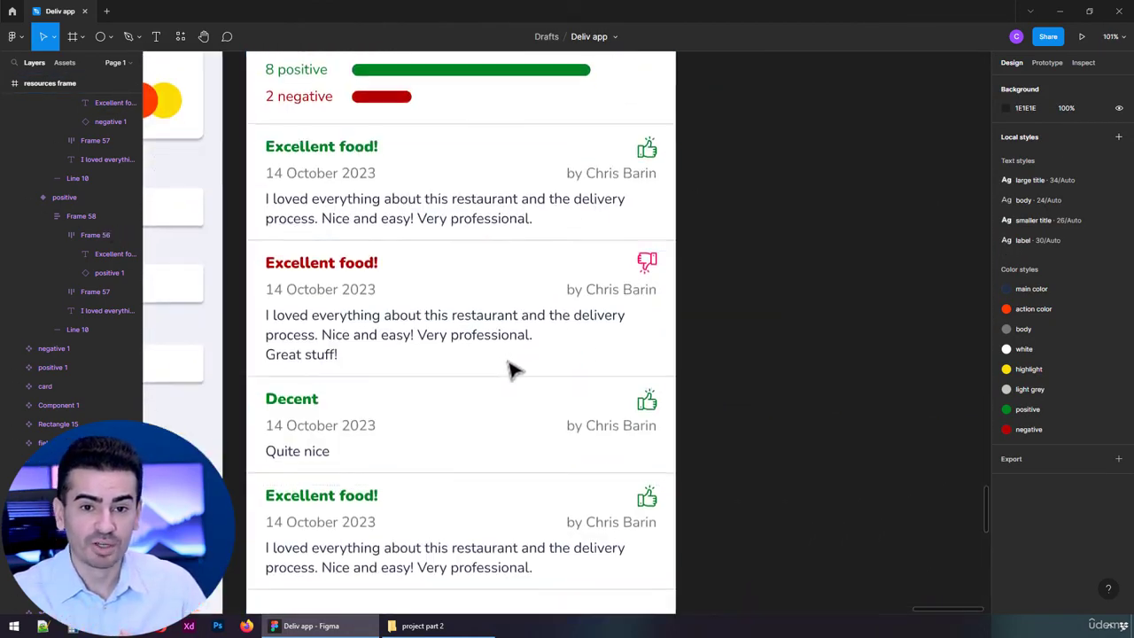
click(653, 273)
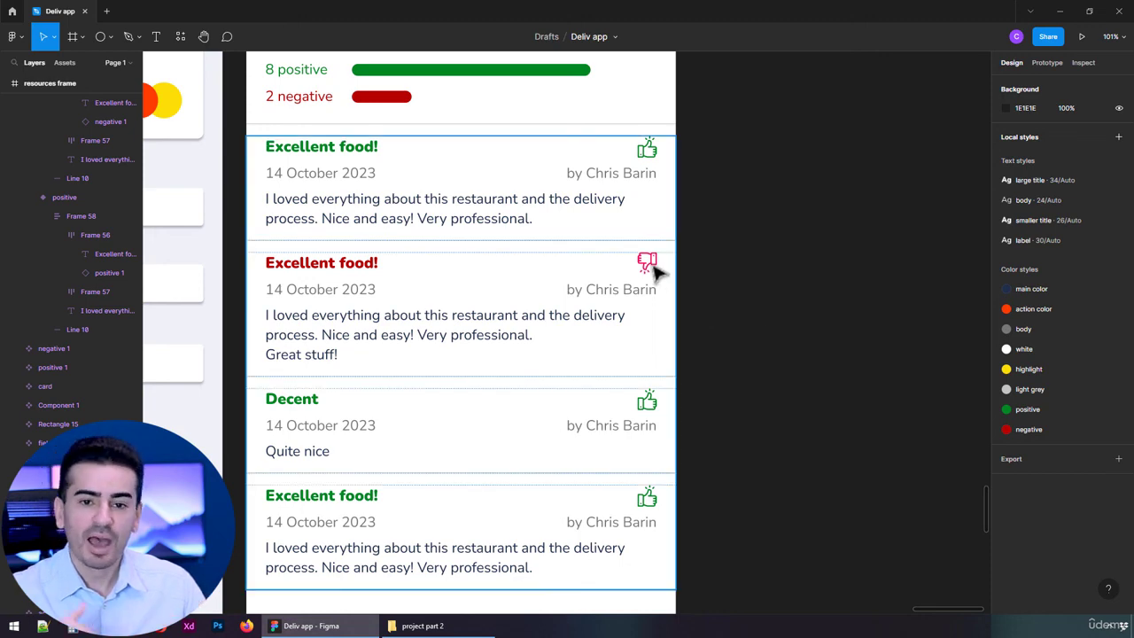
click(708, 296)
scroll(751, 386, down, 10)
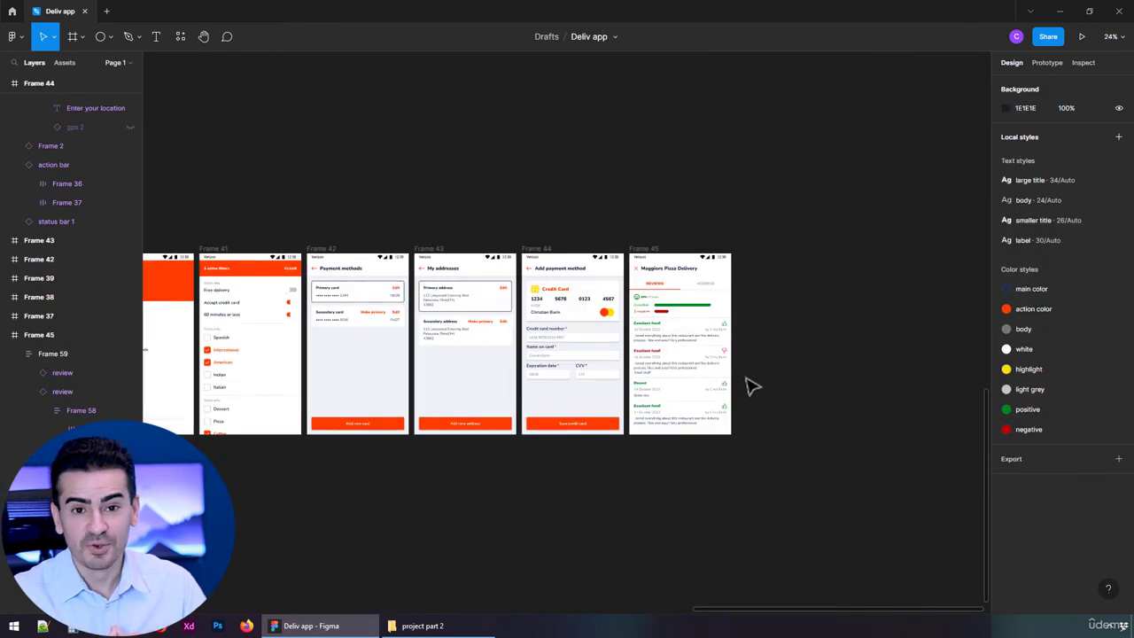